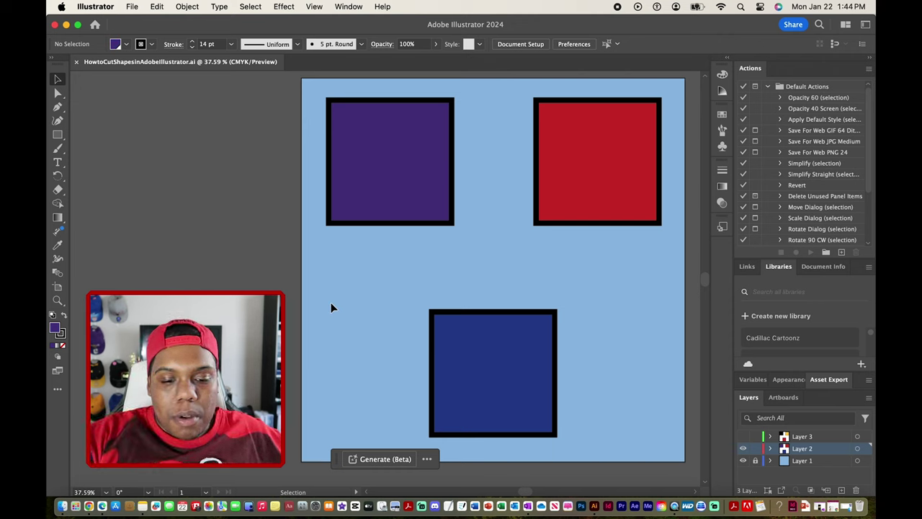
left_click(402, 211)
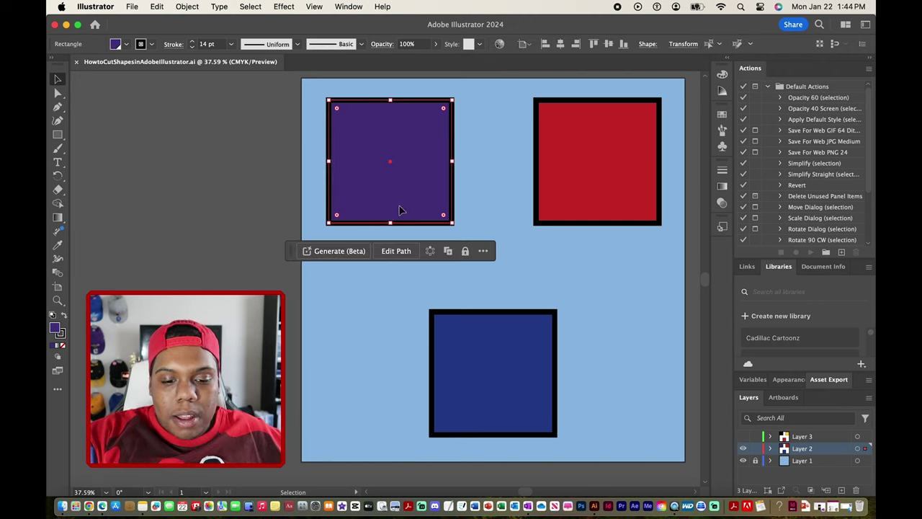
left_click(579, 195)
left_click(501, 334)
left_click(494, 258)
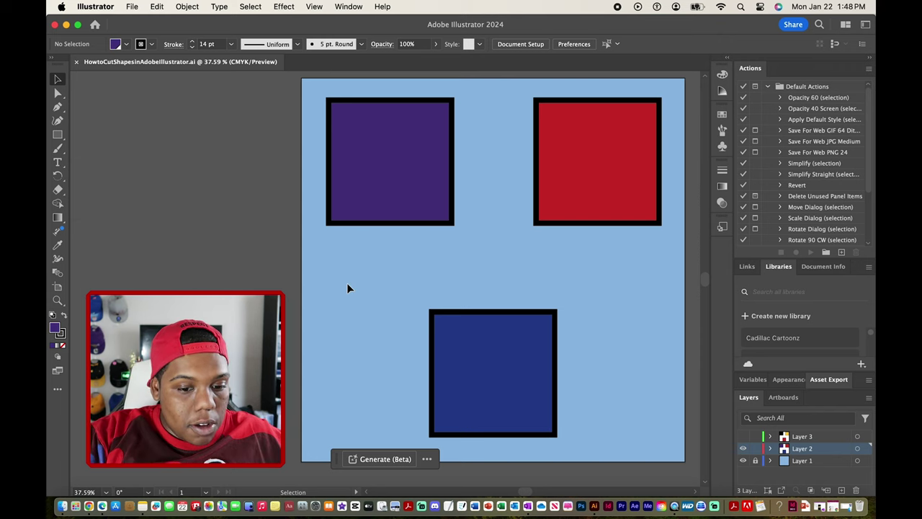
Cut the purple square in two with a wavy horizontal Eraser stroke and move the lower piece slightly down
left_click(353, 203)
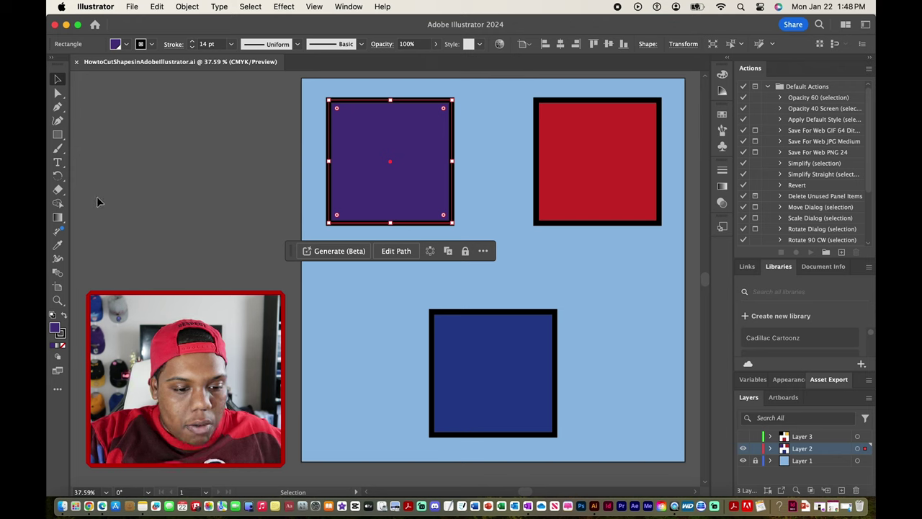
left_click(58, 189)
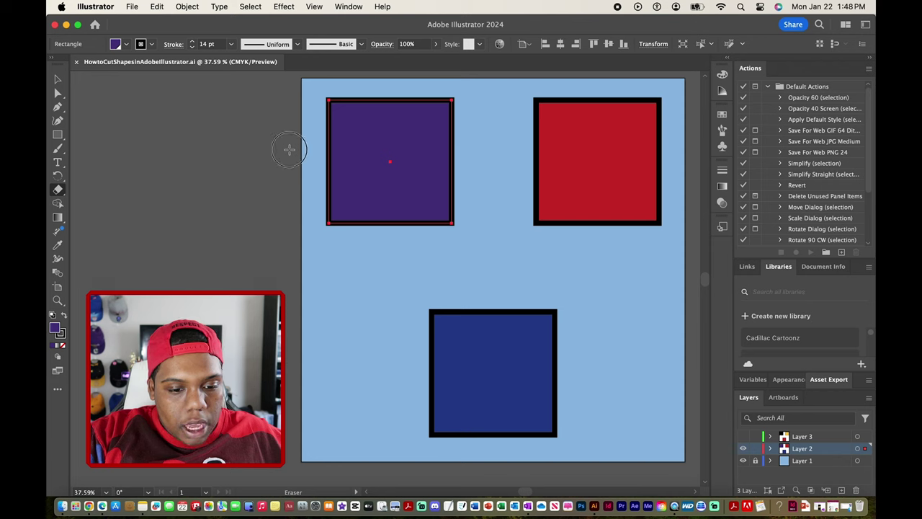
mouse_move(289, 150)
left_mouse_down()
mouse_move(341, 165)
mouse_move(414, 150)
mouse_move(469, 178)
left_mouse_up()
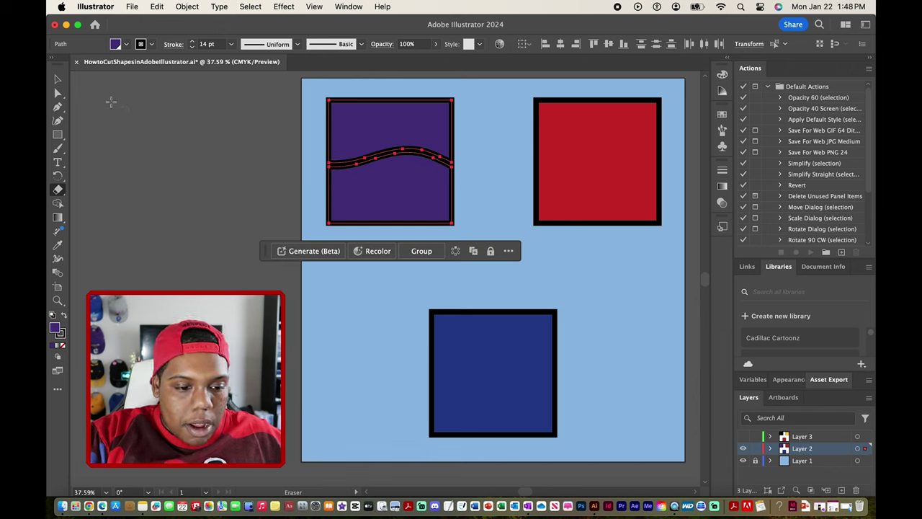
left_click(58, 80)
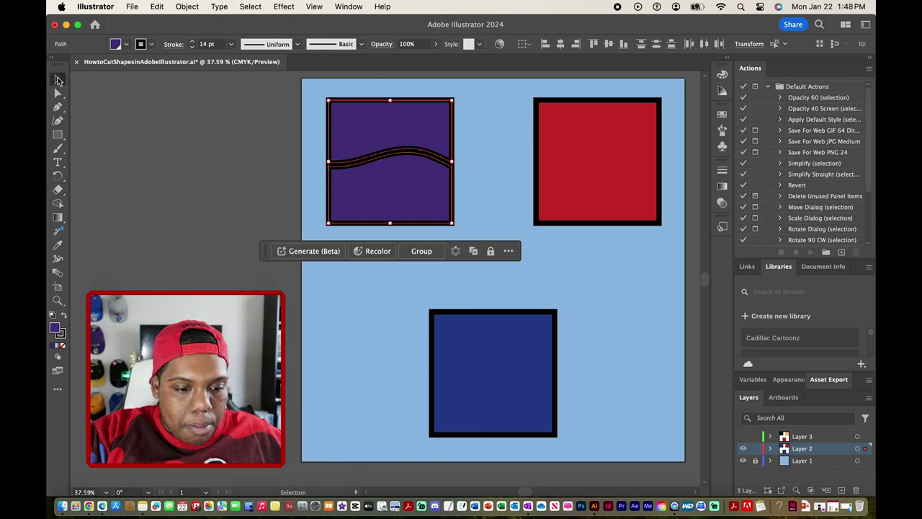
left_click(220, 153)
left_click_drag(373, 190, 373, 201)
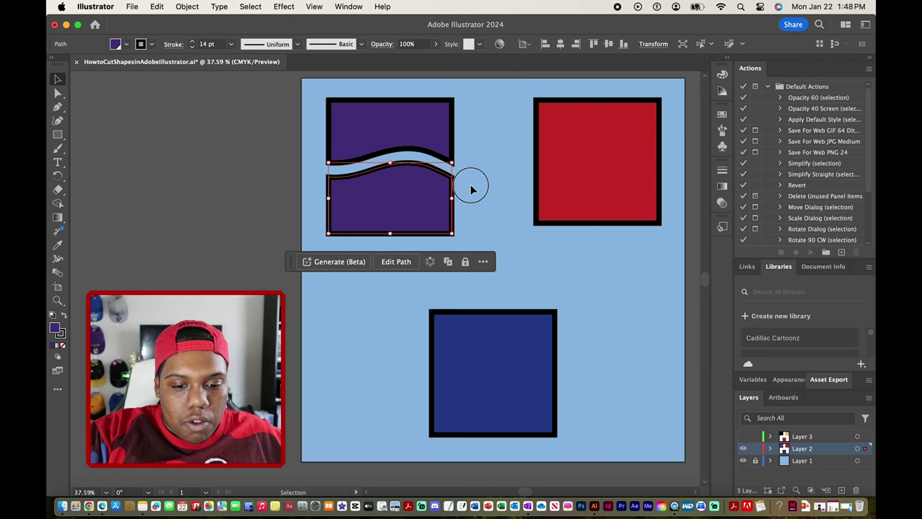
left_click(471, 187)
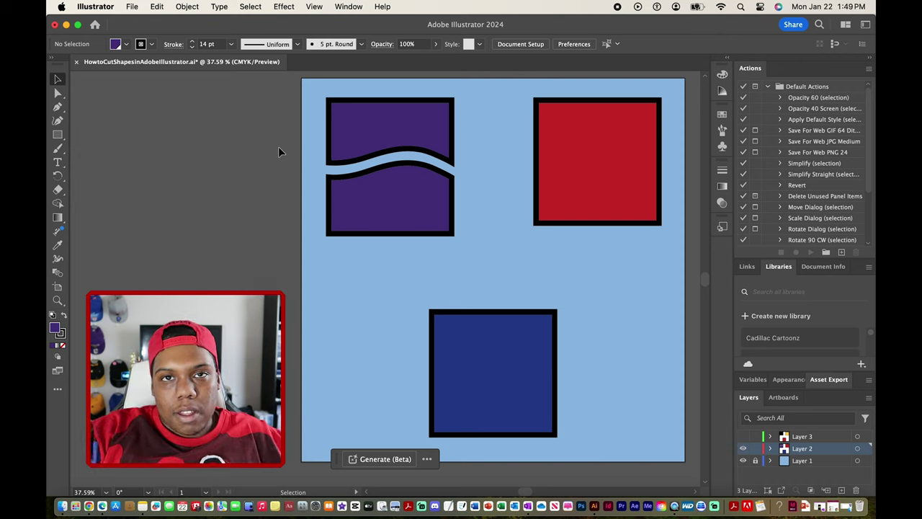
Slice the upper purple piece with a straight horizontal Eraser stroke and move the resulting top strip slightly up
left_click(369, 136)
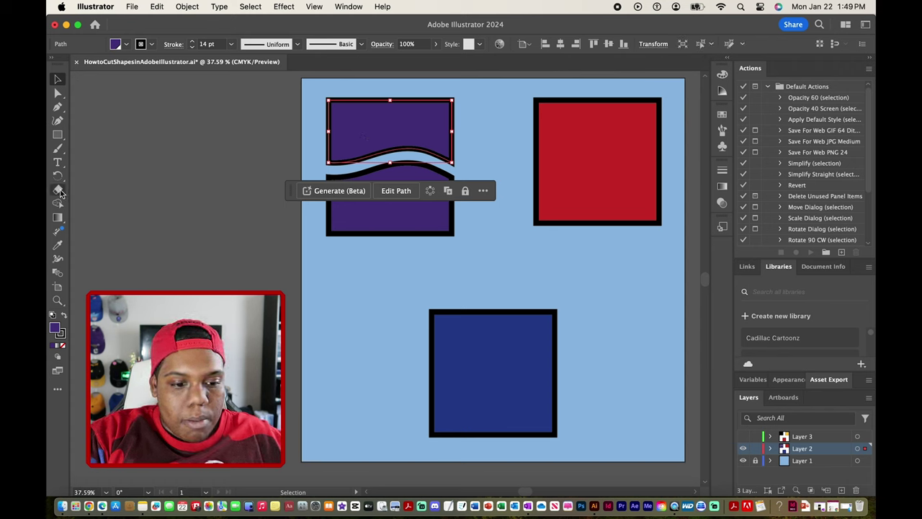
left_click(57, 189)
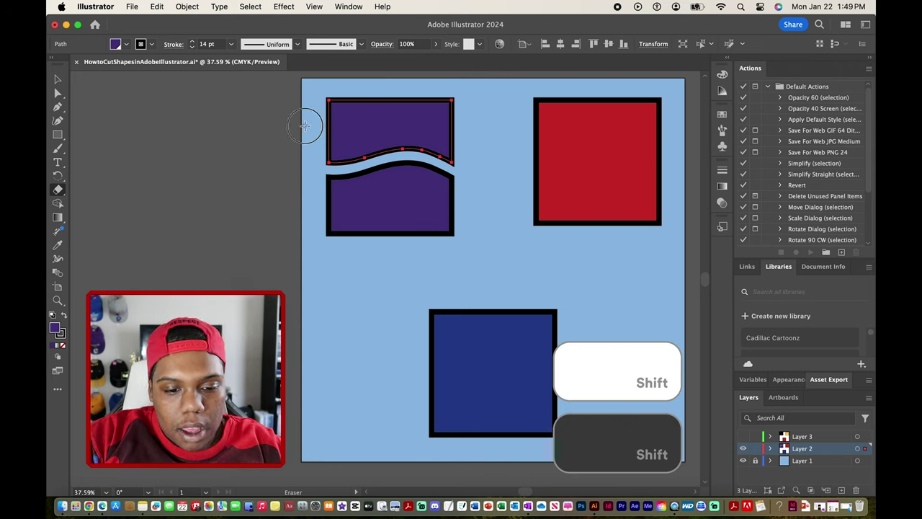
left_click_drag(309, 124, 471, 132)
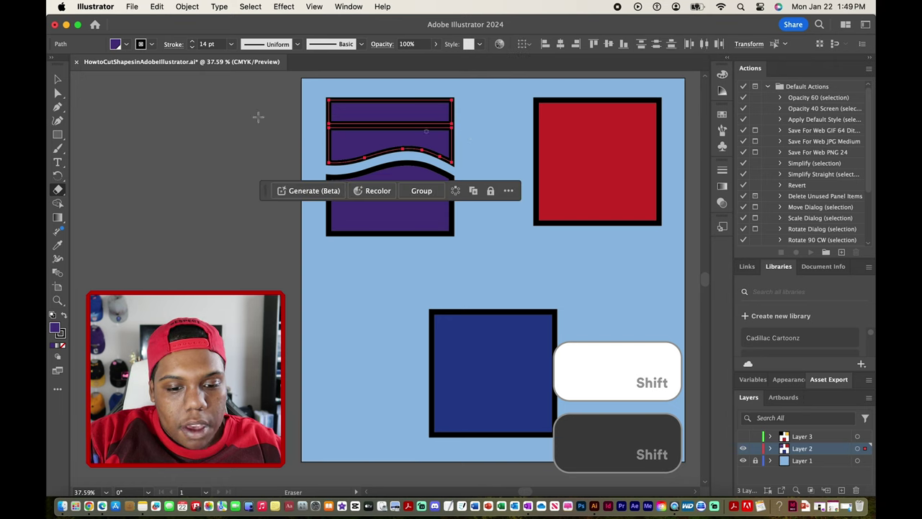
key("v")
Split the lower purple piece with a straight vertical Eraser stroke through its middle and spread the two halves apart
left_click(432, 216)
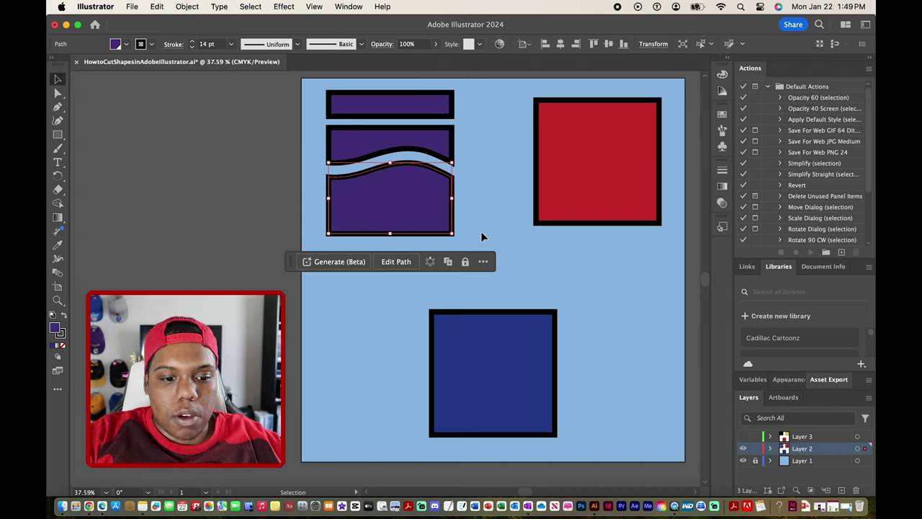
left_click(57, 189)
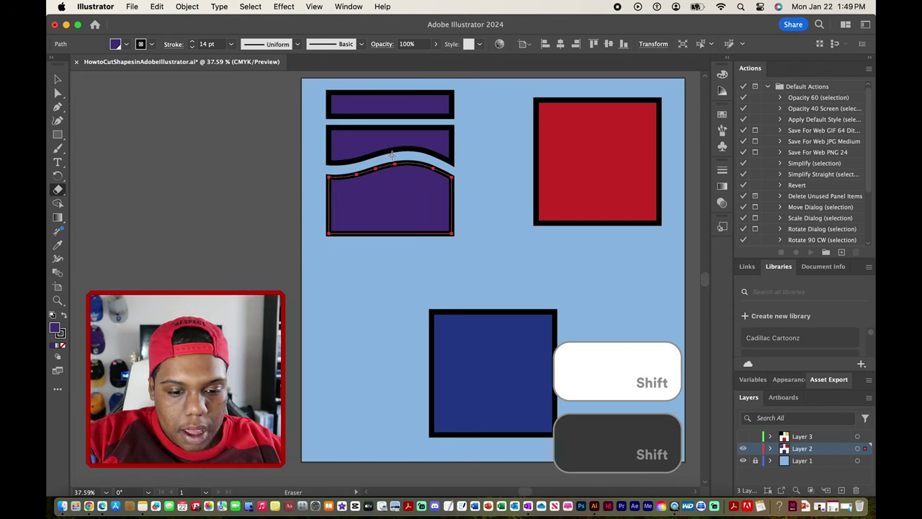
left_click_drag(392, 155, 393, 248)
key("v")
left_click(360, 207)
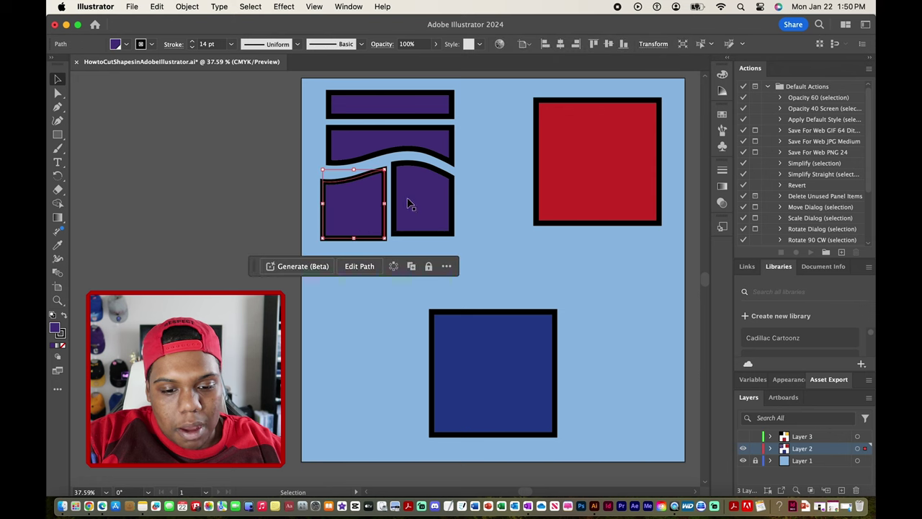
left_click(408, 204)
left_click_drag(424, 187, 429, 193)
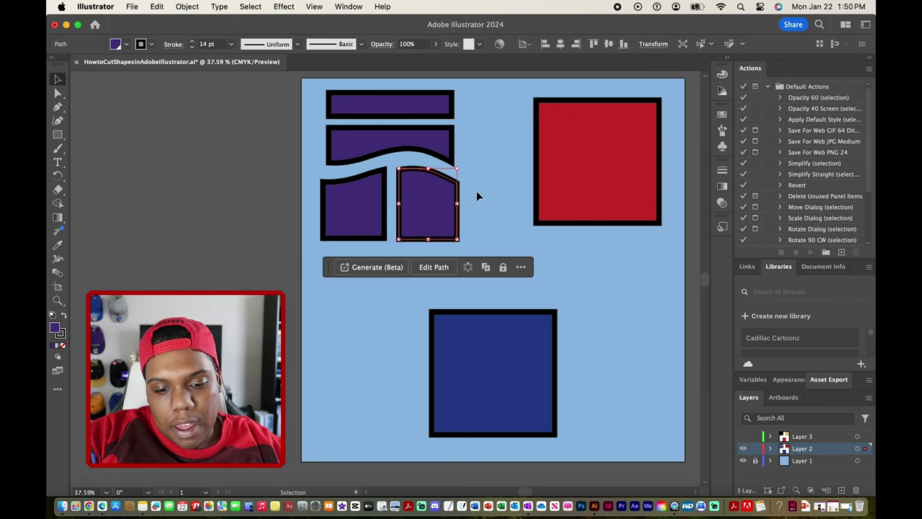
left_click(496, 193)
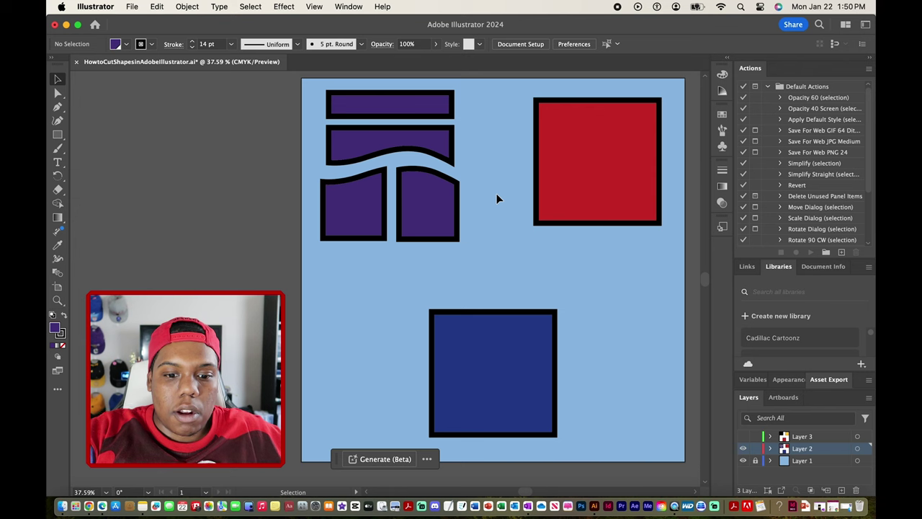
Cut the blue square diagonally with the Scissors tool, from high on its left edge to low on its right edge
left_click(493, 373)
key("c")
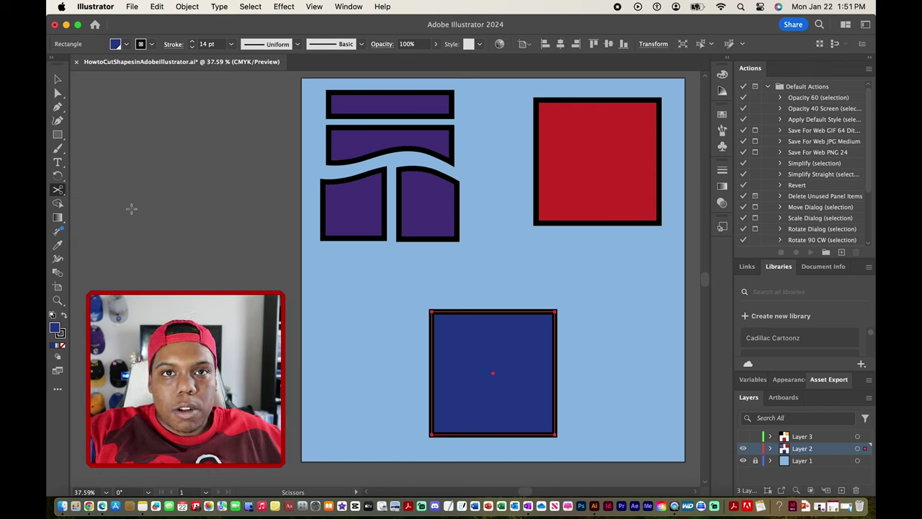
key("shift")
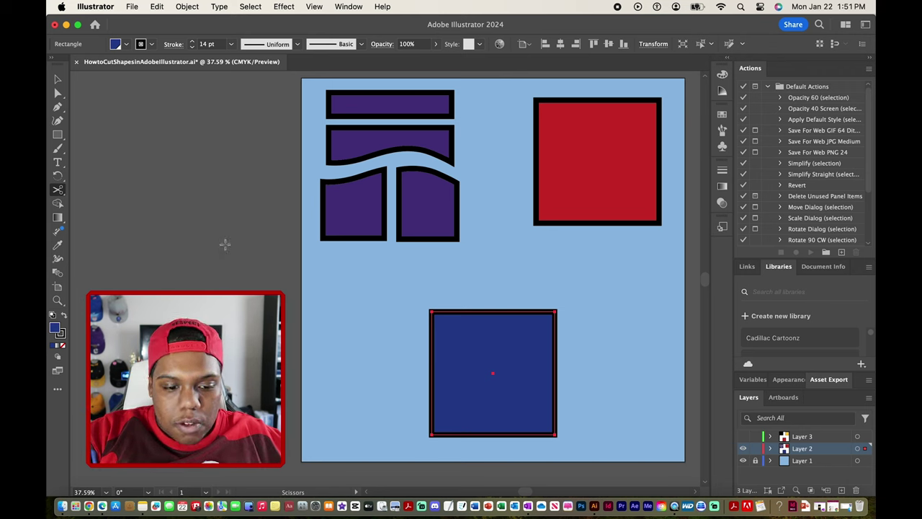
left_click(433, 333)
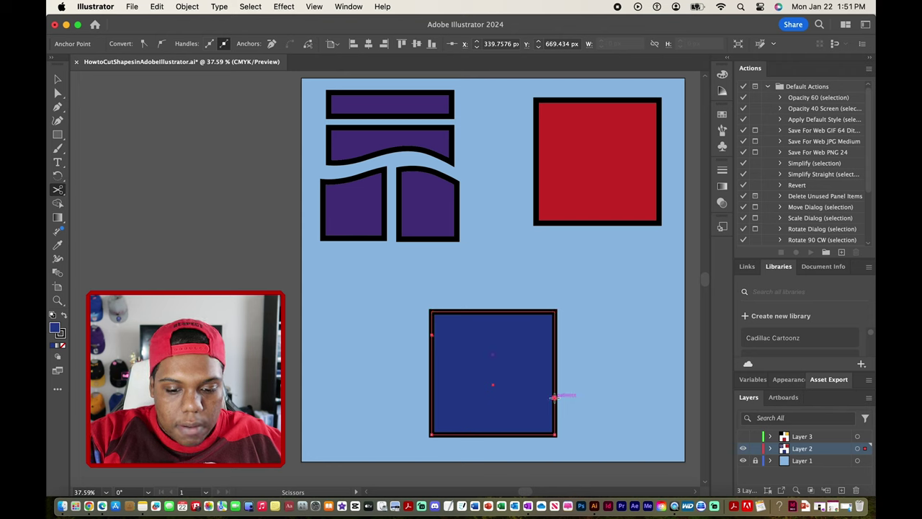
left_click(555, 397)
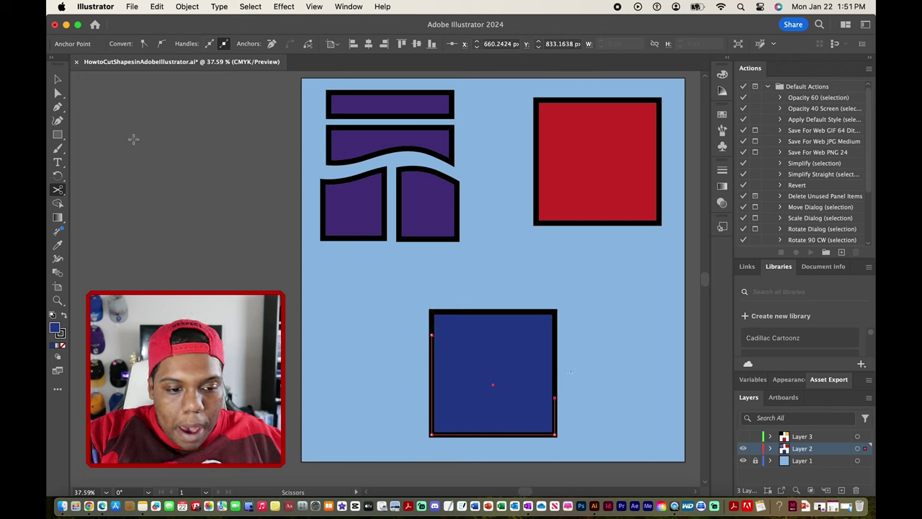
Move the upper piece of the cut blue square straight up to leave a diagonal gap, and deselect it
left_click(59, 80)
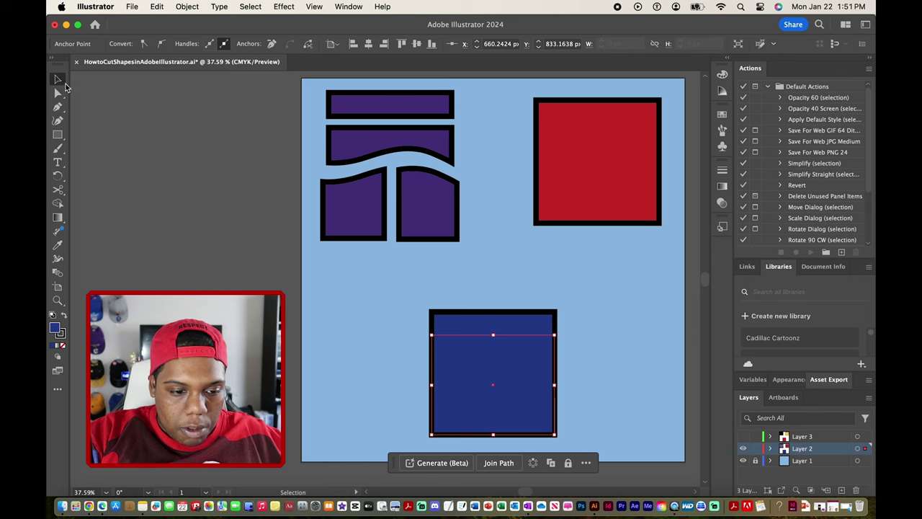
left_click(180, 170)
left_click(487, 347)
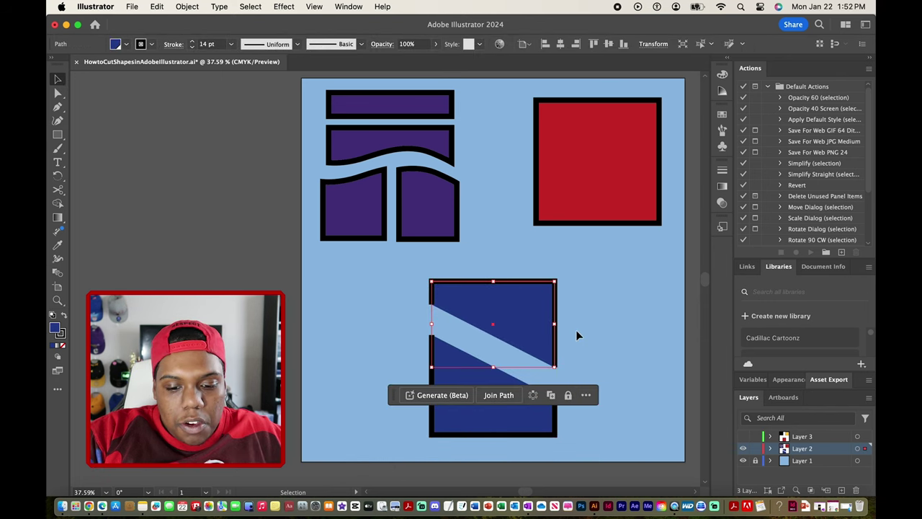
key("Delete")
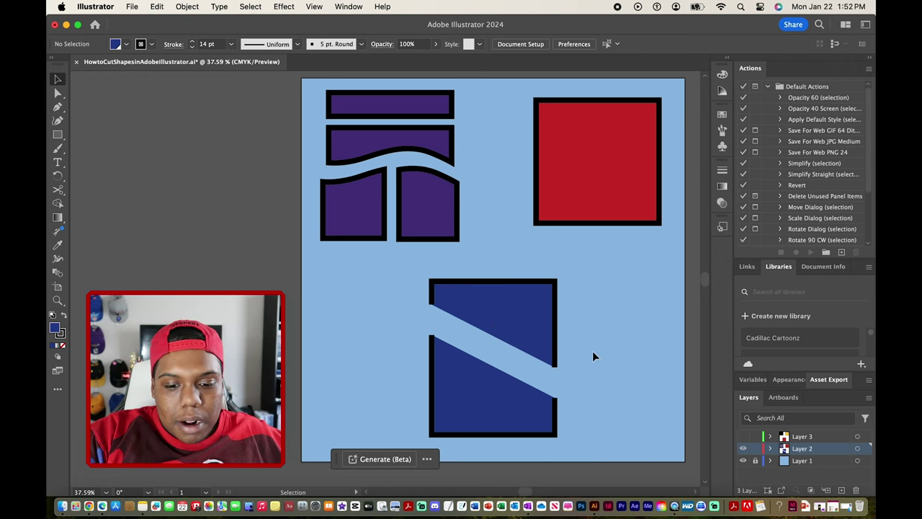
Close the open diagonal outline of the upper blue piece with the Shape Builder tool
left_click(527, 311)
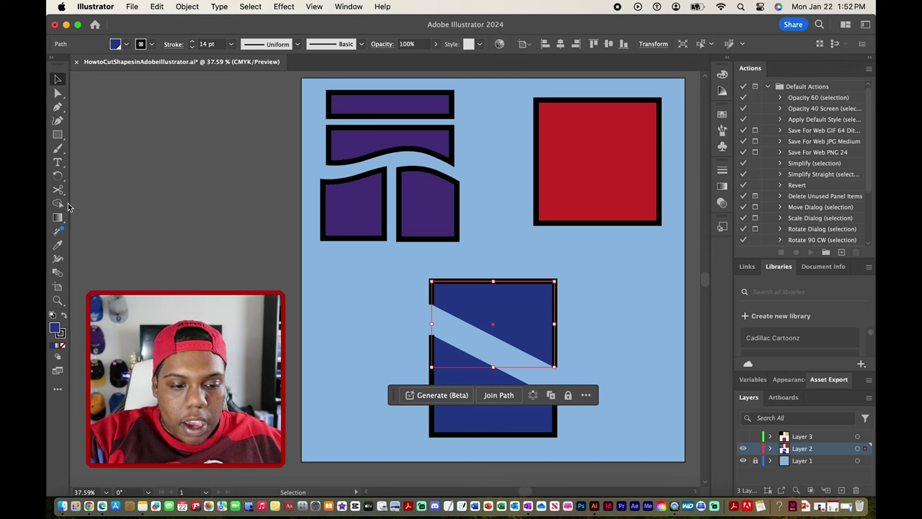
left_click(58, 204)
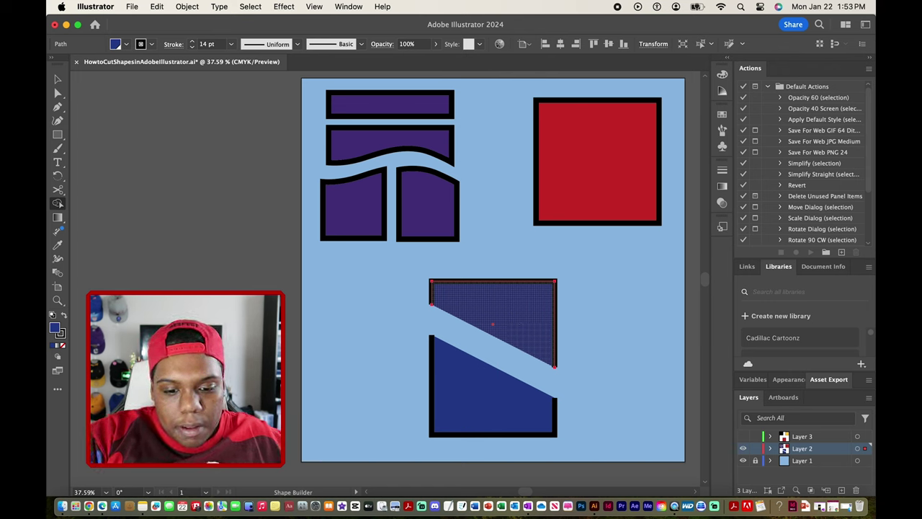
left_click(514, 316)
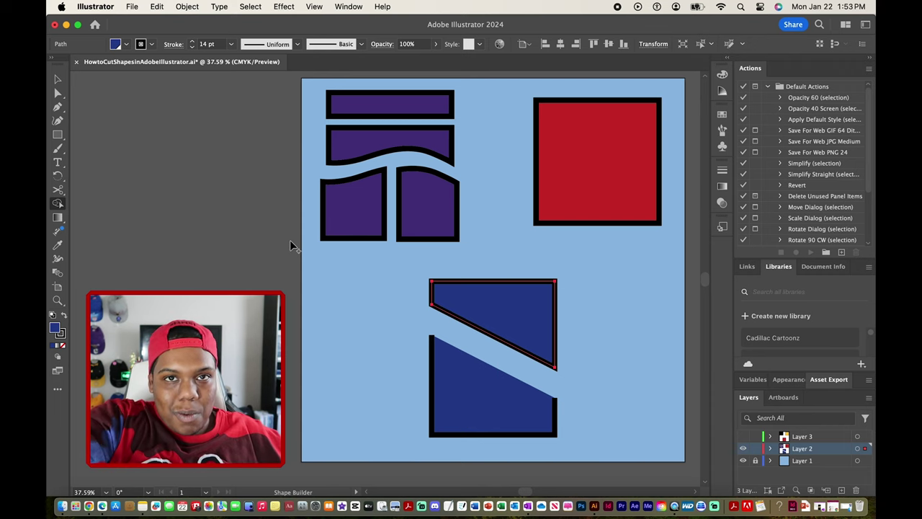
Look through the complete set of available tools for the Knife tool
key("c")
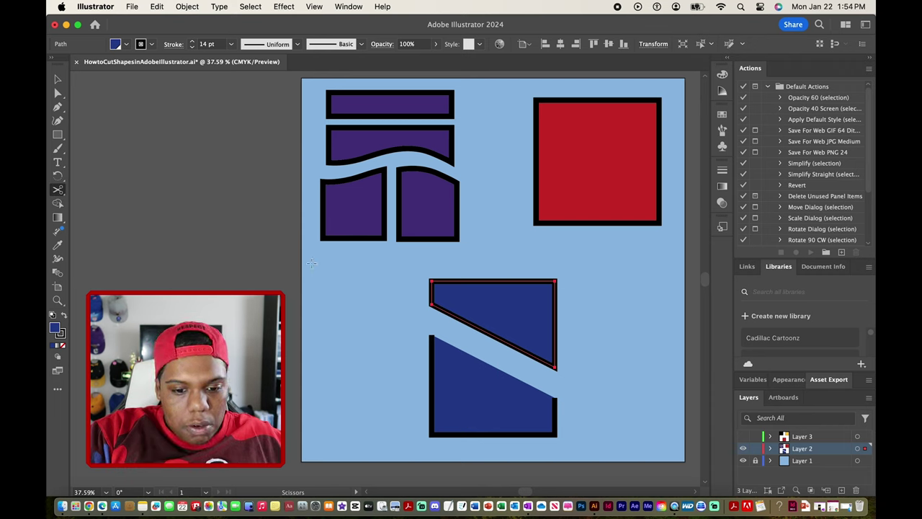
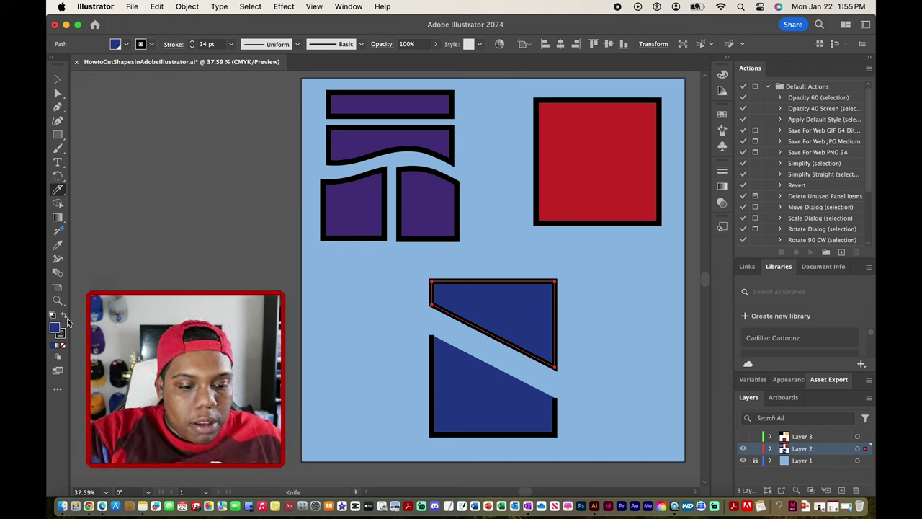
left_click(57, 390)
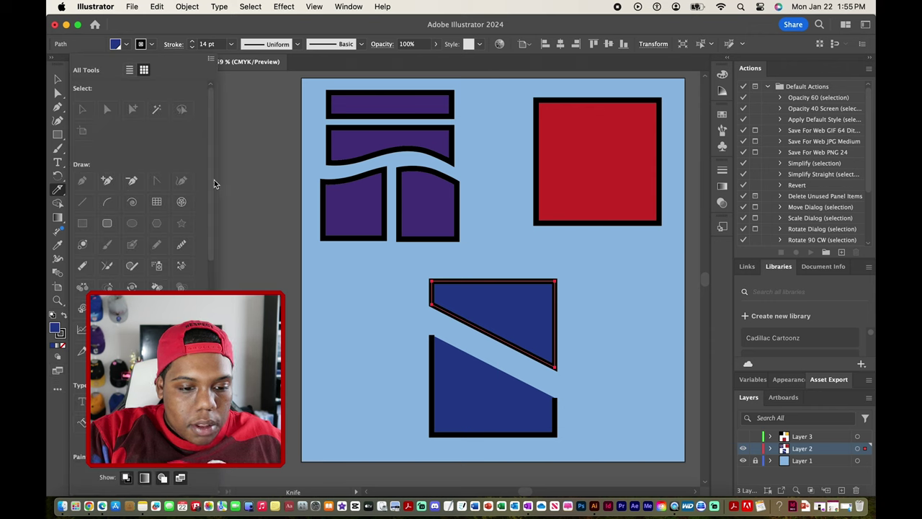
scroll(207, 197, "down", 2)
scroll(207, 198, "down", 2)
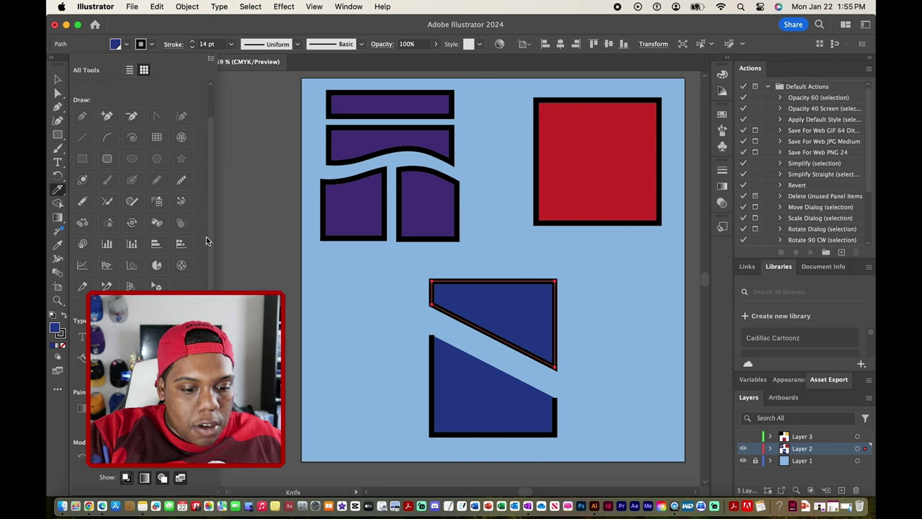
Cut the red square with the Knife tool along a freehand wavy line from its left edge to its right edge
left_click(61, 196)
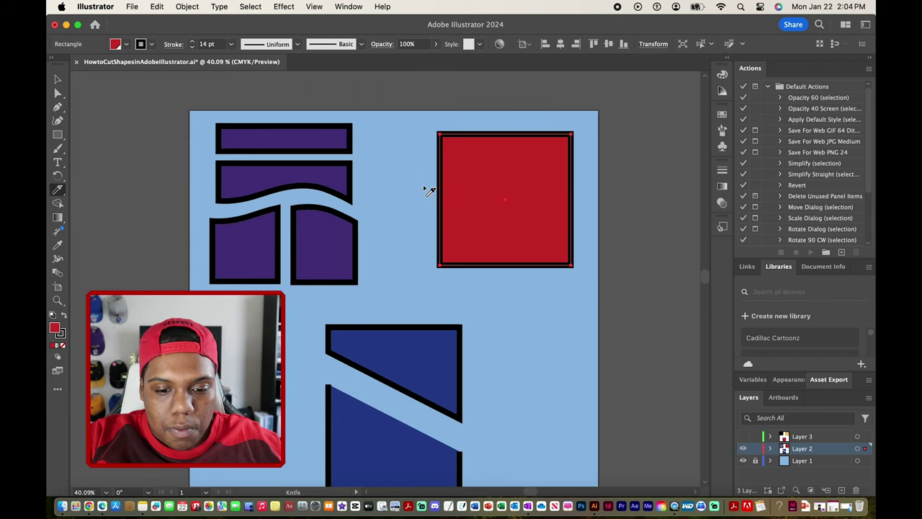
scroll(470, 189, "up", 5)
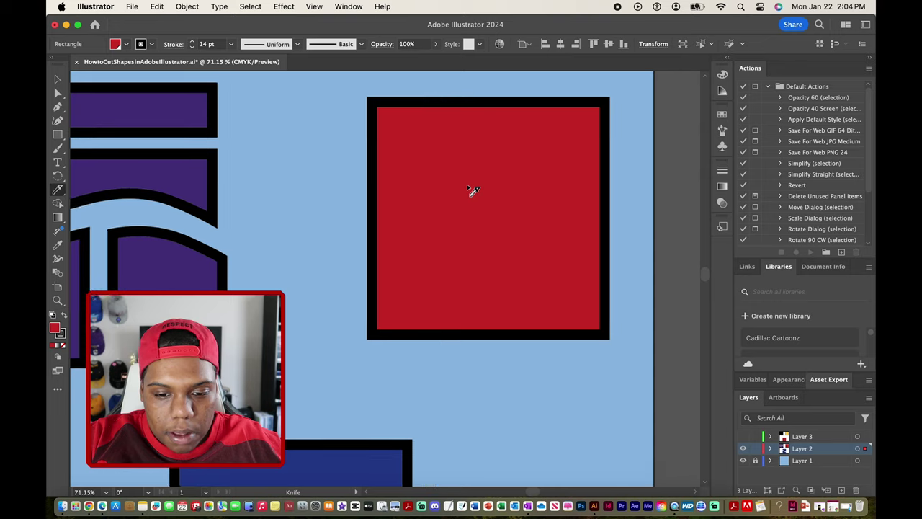
left_click(470, 188, "super")
mouse_move(332, 196)
left_mouse_down()
mouse_move(371, 214)
mouse_move(410, 255)
mouse_move(448, 256)
mouse_move(463, 254)
mouse_move(539, 179)
mouse_move(567, 173)
mouse_move(600, 182)
left_mouse_up()
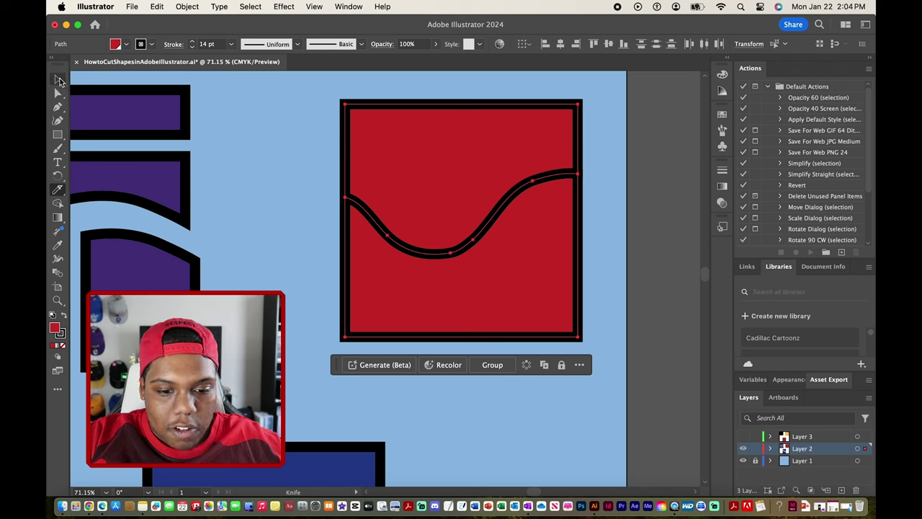
Move the upper piece of the cut red square up to separate it from the lower piece
left_click(58, 79)
left_click(288, 165)
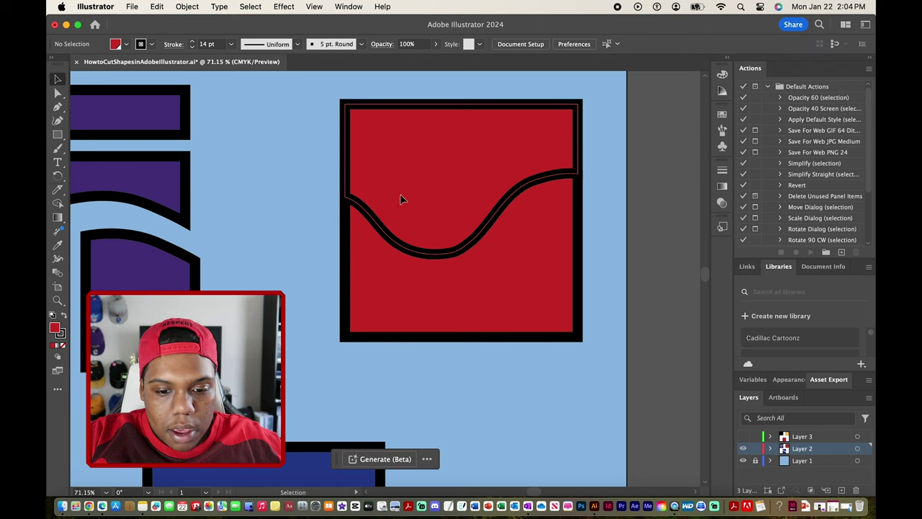
left_click_drag(401, 199, 406, 173)
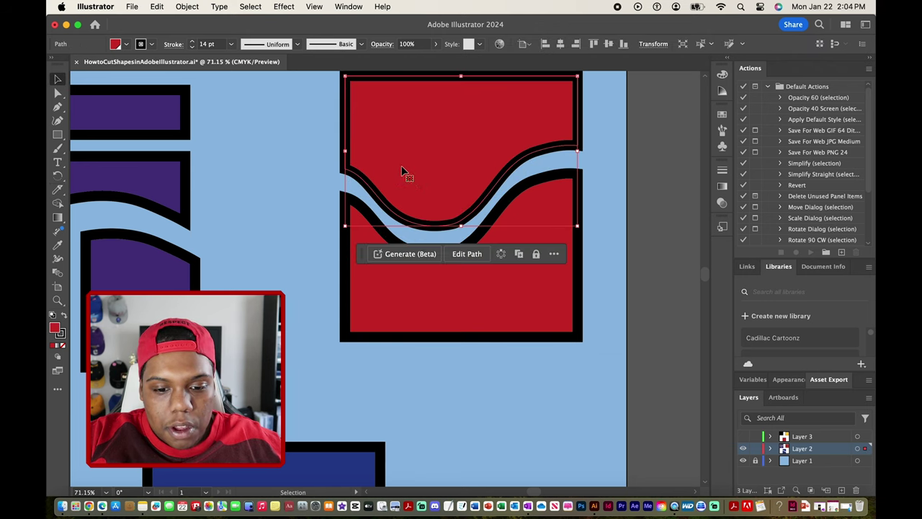
Reshape the wavy upper edge of the lower red piece by moving its anchor points and a curve handle with Direct Selection
left_click(520, 285)
left_click(601, 235)
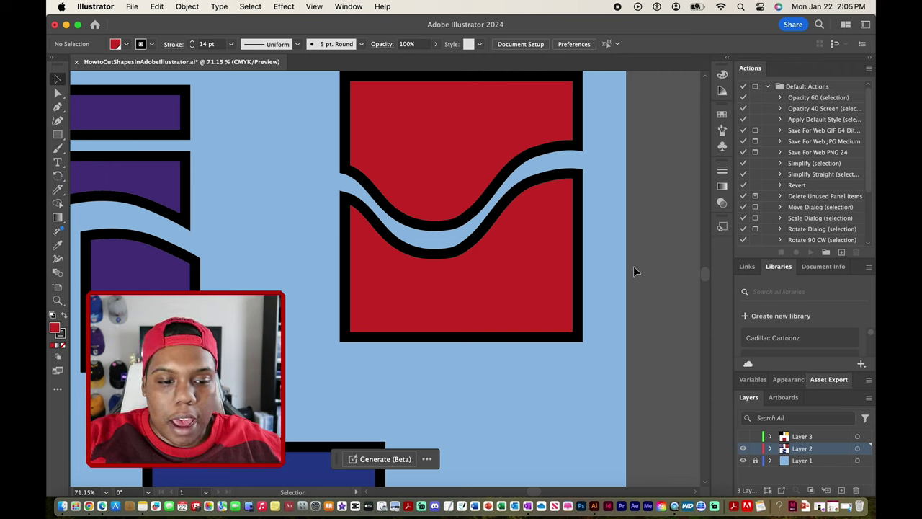
left_click(546, 225)
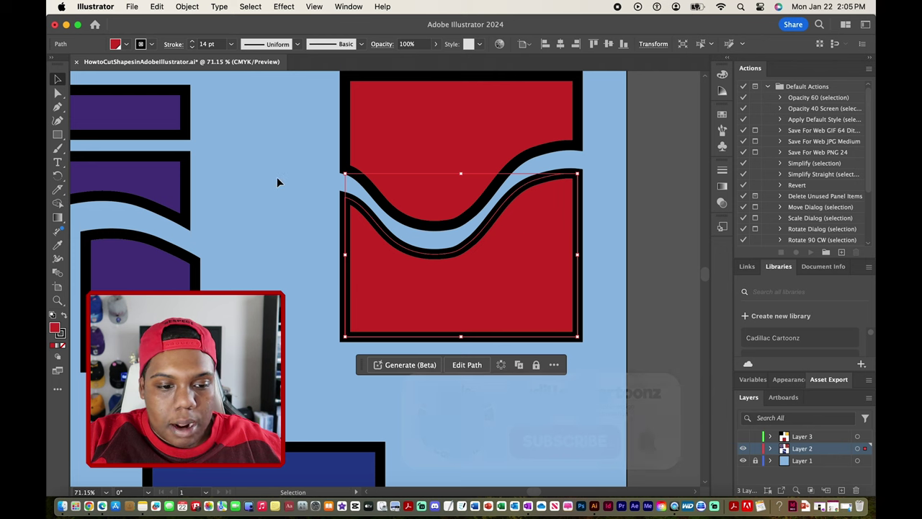
left_click(59, 93)
scroll(471, 243, "up", 5)
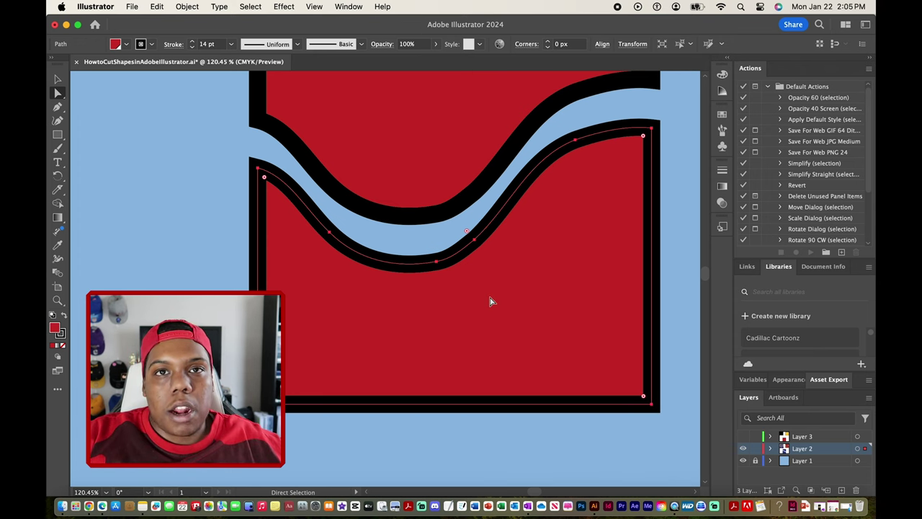
left_click(476, 240)
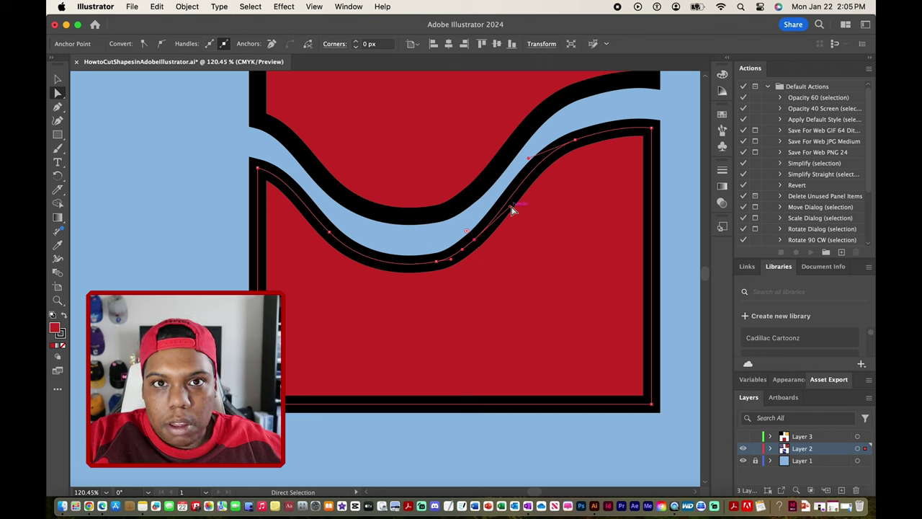
left_click_drag(481, 238, 503, 226)
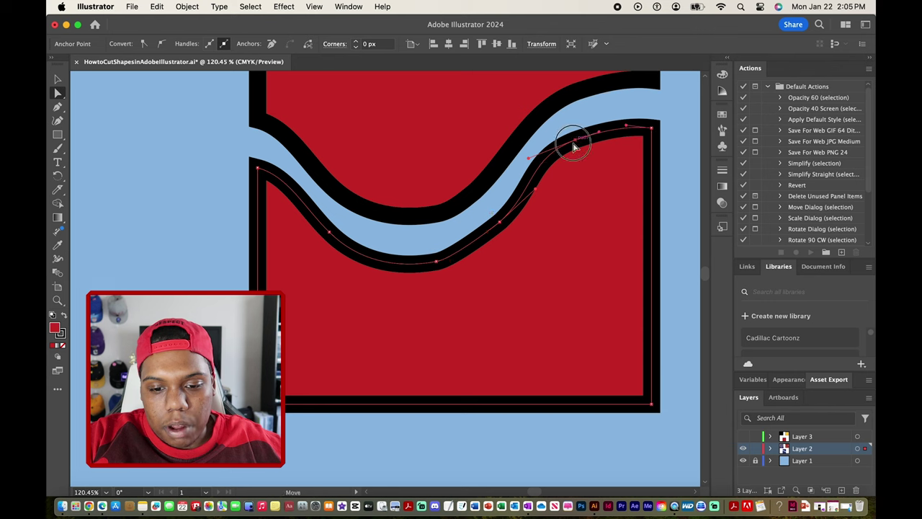
left_click_drag(575, 146, 597, 128)
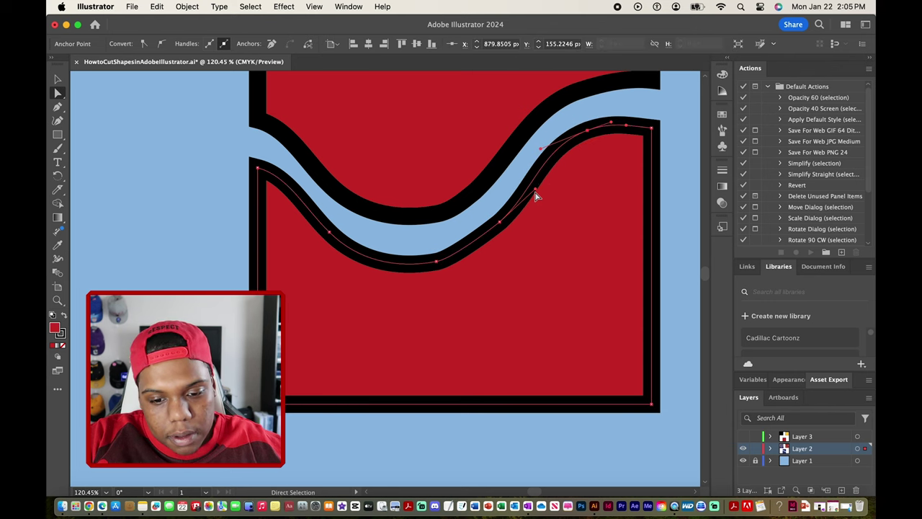
mouse_move(539, 191)
left_mouse_down()
mouse_move(526, 195)
mouse_move(544, 196)
mouse_move(545, 186)
left_mouse_up()
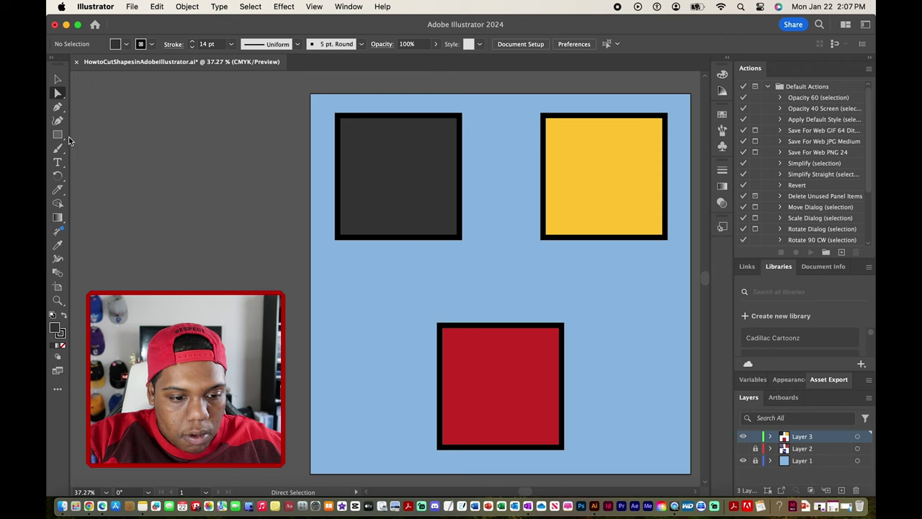
Draw a five-pointed star in the middle of the dark grey square with the Star tool
left_click(59, 136)
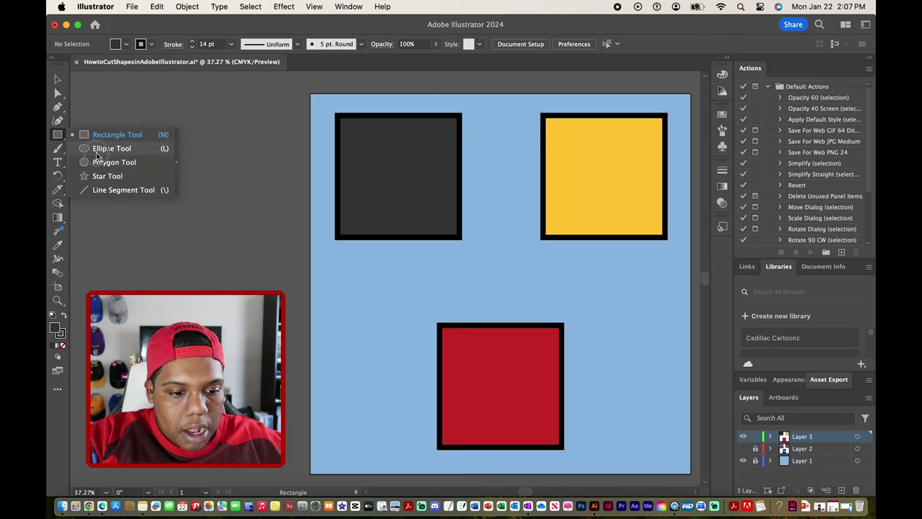
left_click(115, 175)
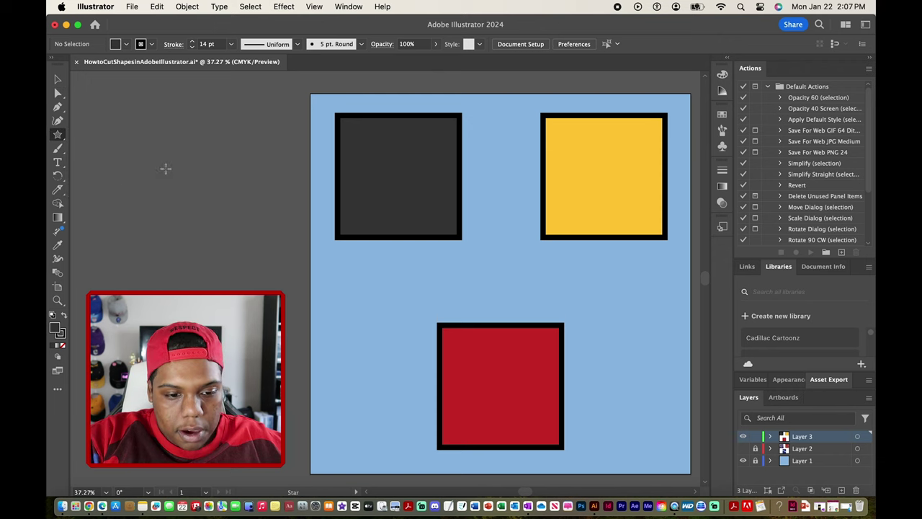
left_click_drag(367, 143, 403, 178)
left_click(58, 79)
left_click(123, 83)
left_click(250, 147)
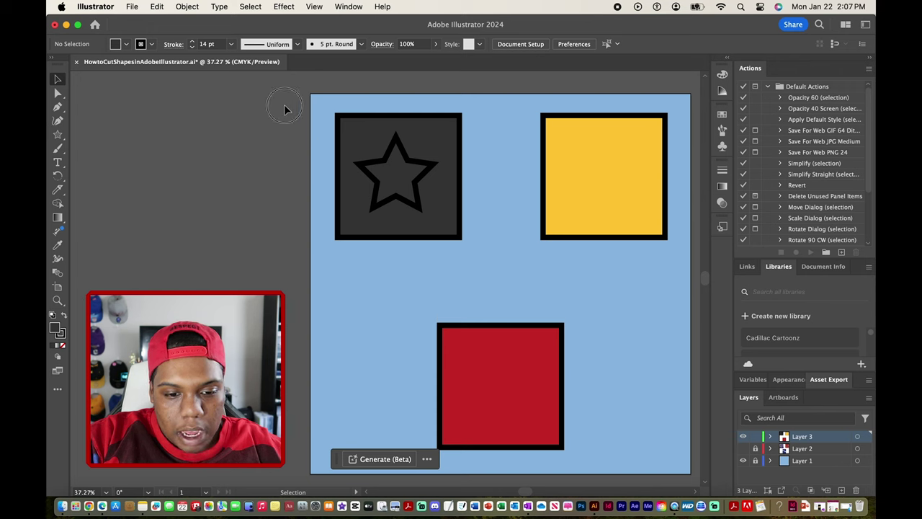
Separate the area around the star from the dark grey square with the Shape Builder tool
left_click_drag(285, 106, 477, 259)
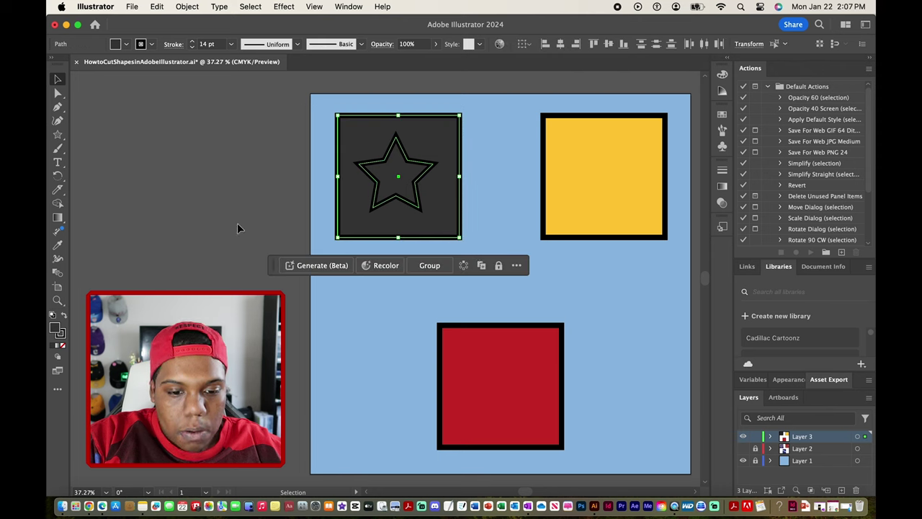
left_click(61, 206)
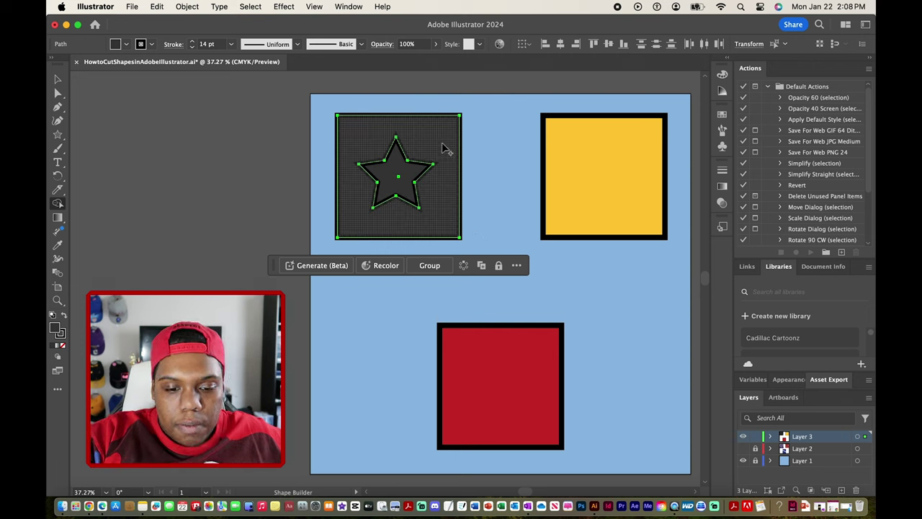
left_click(365, 139)
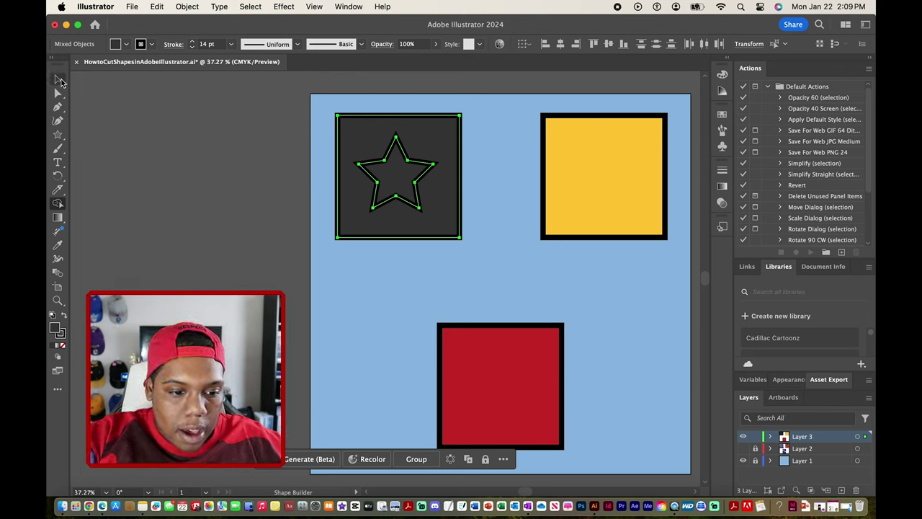
left_click(60, 80)
left_click(282, 171)
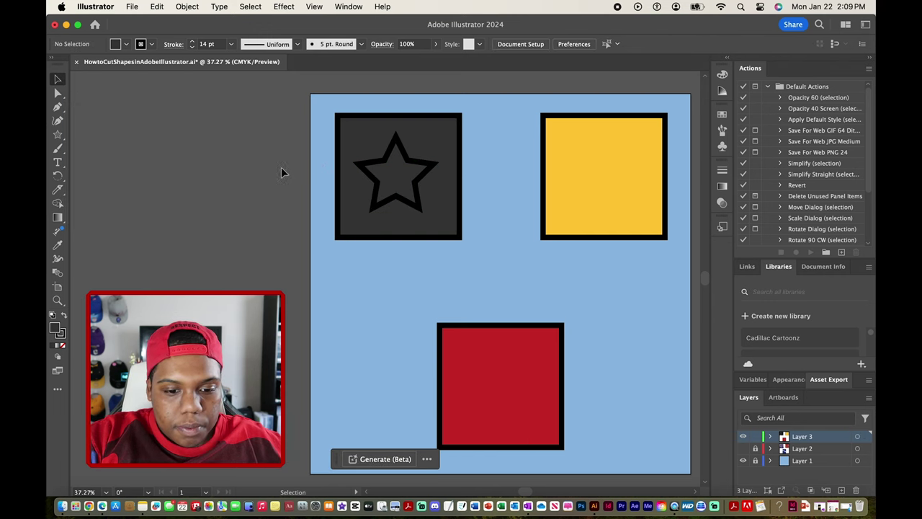
Delete both stacked star shapes inside the dark grey square to leave a star-shaped hole
left_click(398, 170)
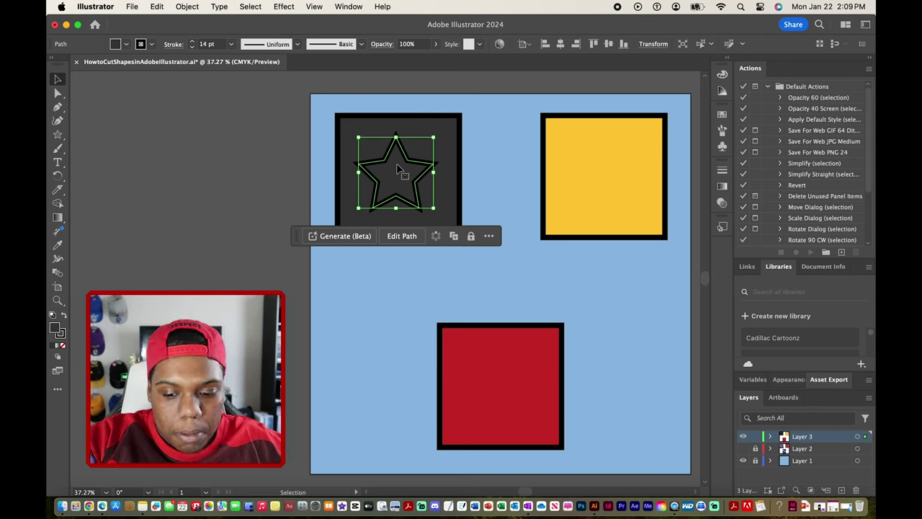
key("BackSpace")
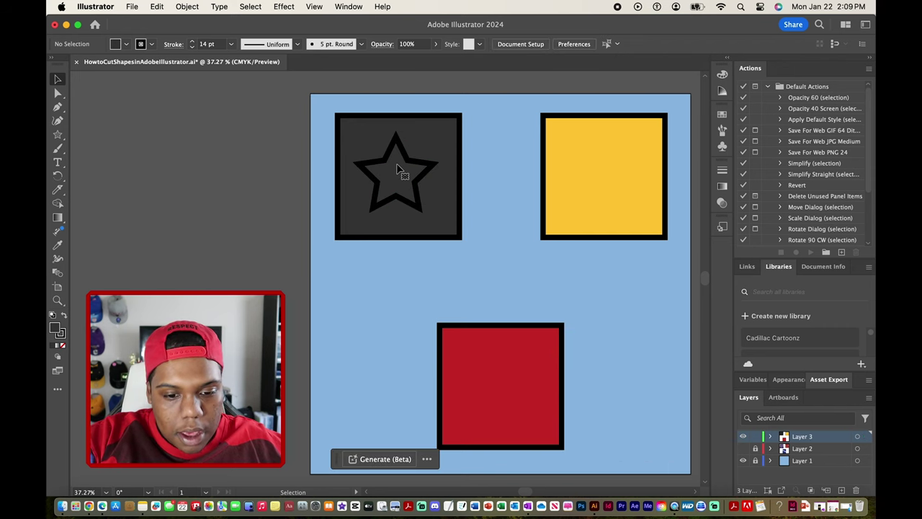
left_click(402, 175)
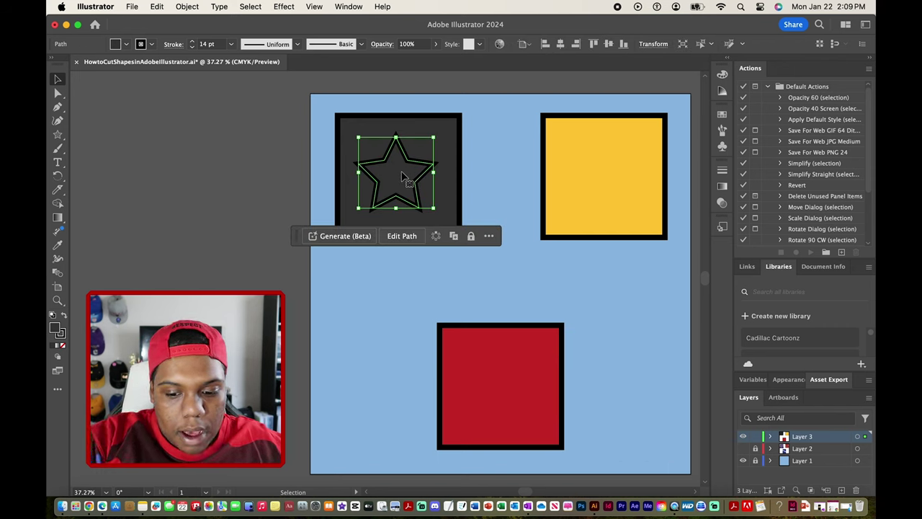
key("BackSpace")
Move the dark grey square with the star cutout off the artboard and back again to check the hole
left_click_drag(439, 153, 260, 158)
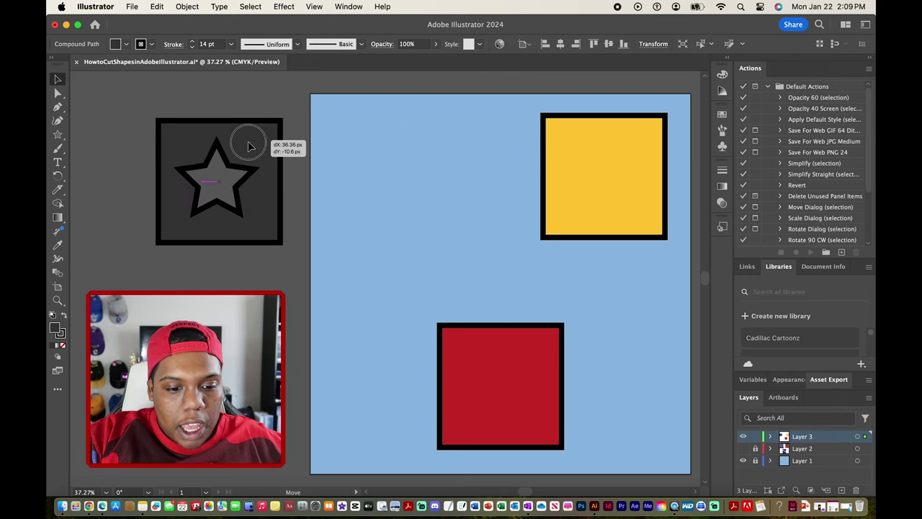
left_click(312, 159)
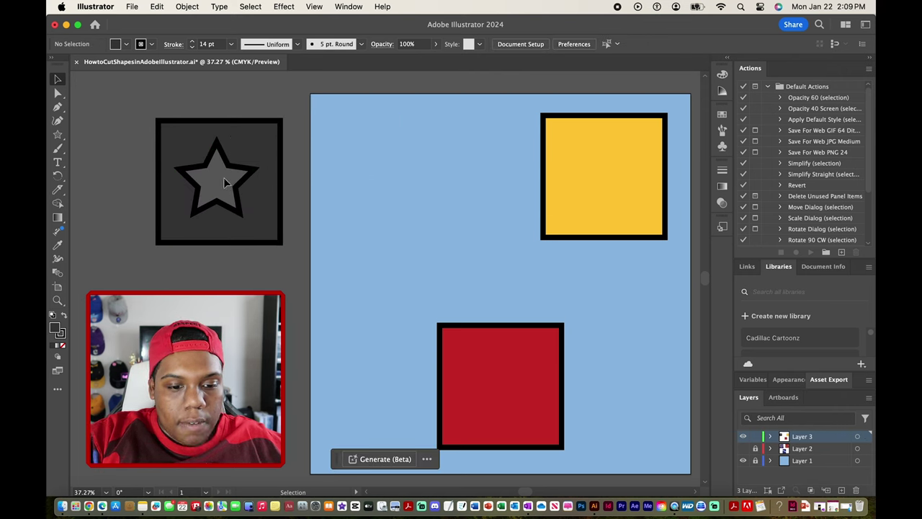
left_click(252, 141)
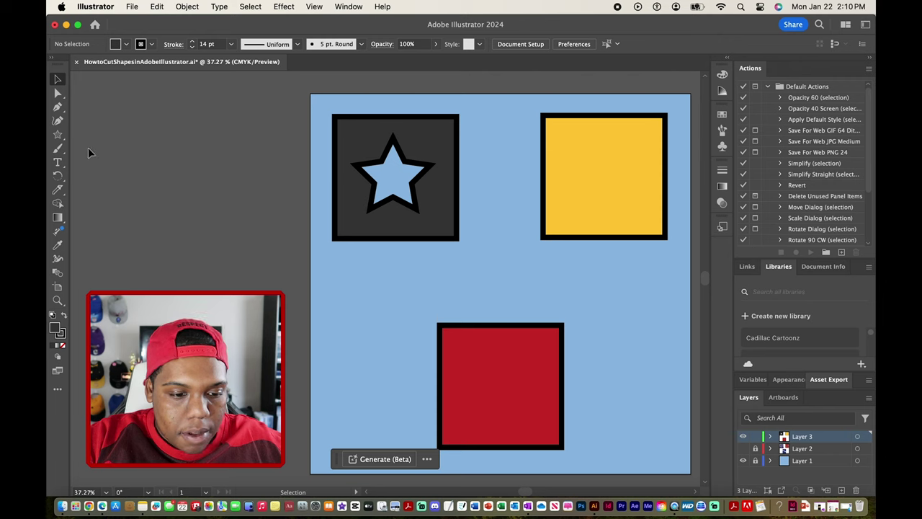
Draw a hexagon on the yellow square with the Polygon tool and move it to the square's centre
left_click(58, 135)
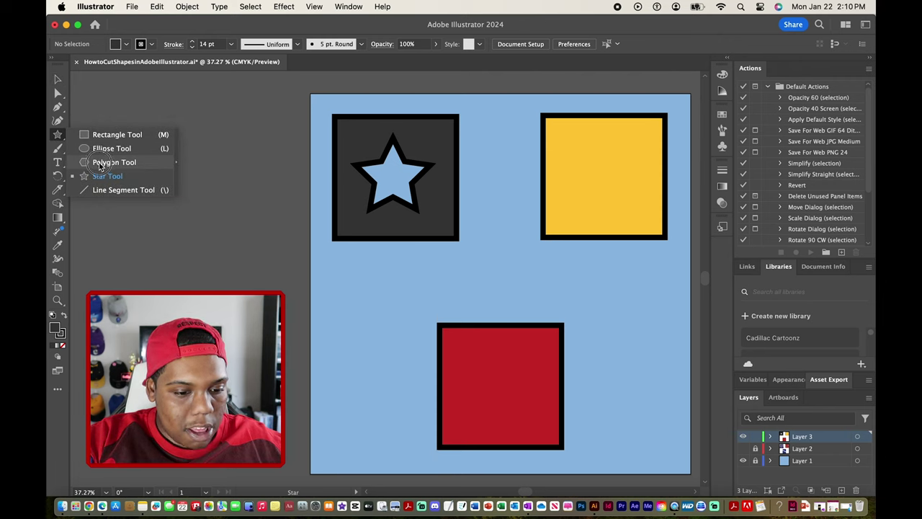
left_click(108, 162)
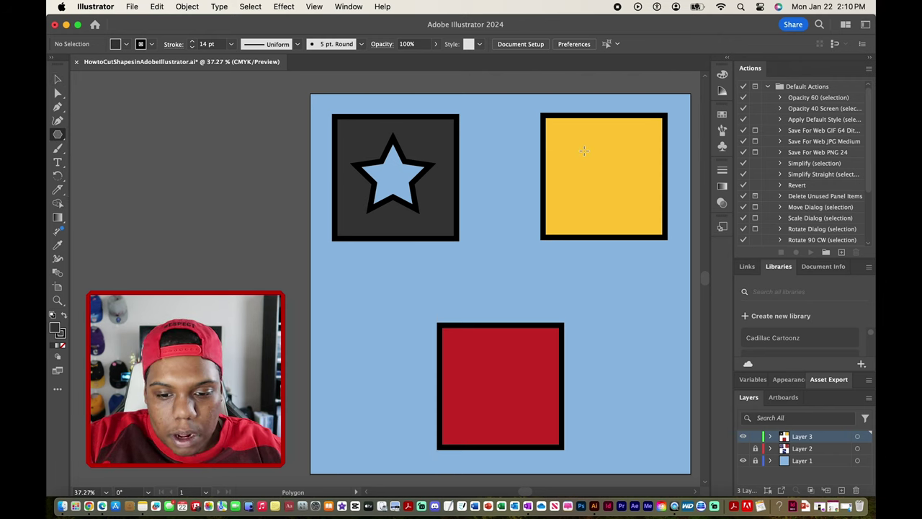
left_click_drag(584, 150, 614, 153)
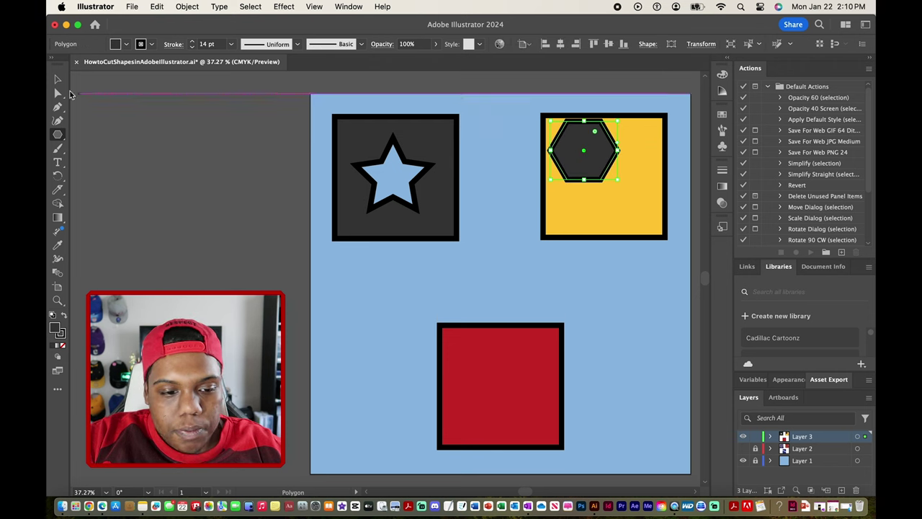
left_click(58, 81)
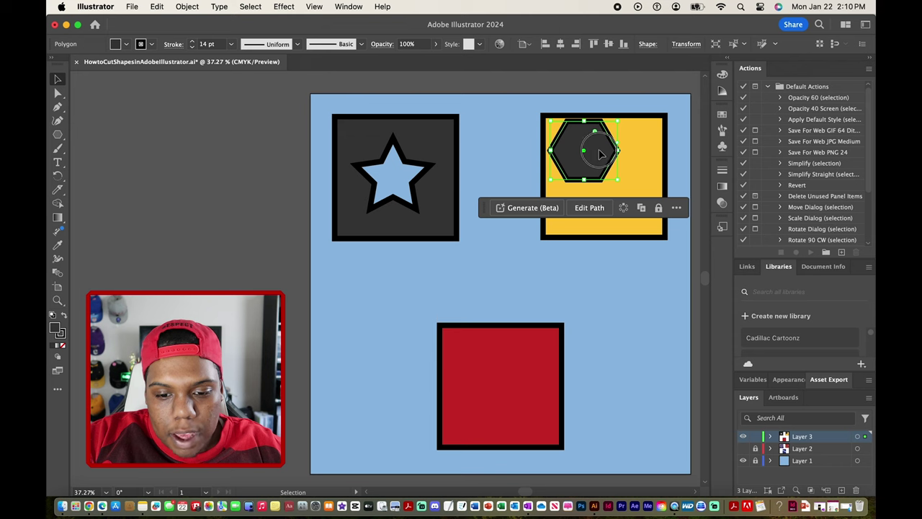
left_click_drag(600, 155, 620, 179)
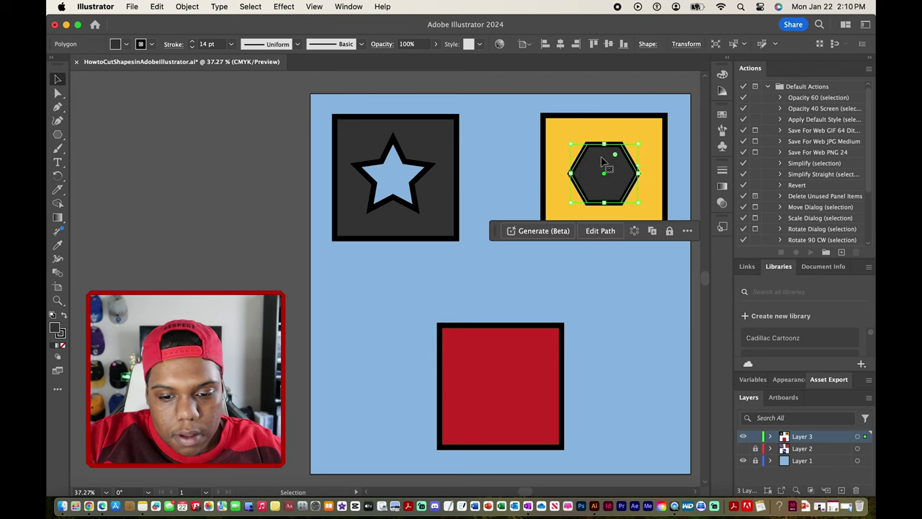
left_click(539, 105)
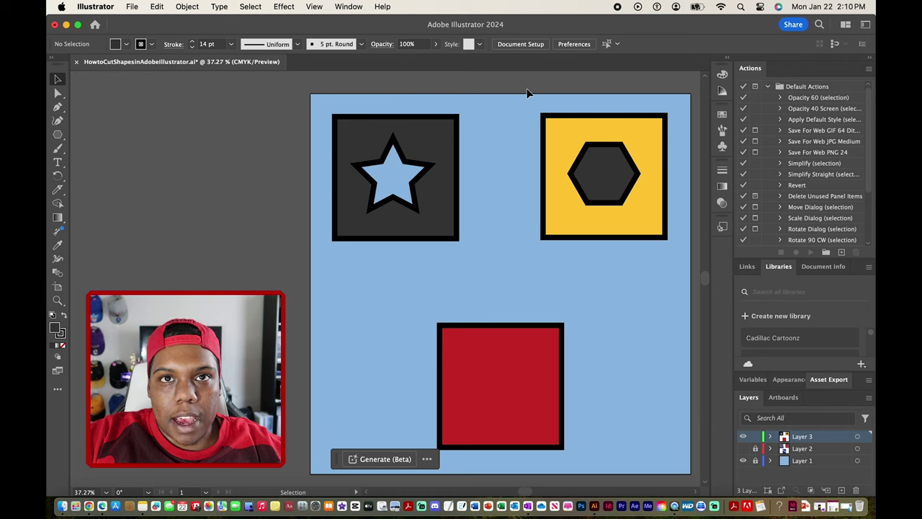
Separate the area around the hexagon from the yellow square with the Shape Builder tool
left_click_drag(528, 89, 683, 260)
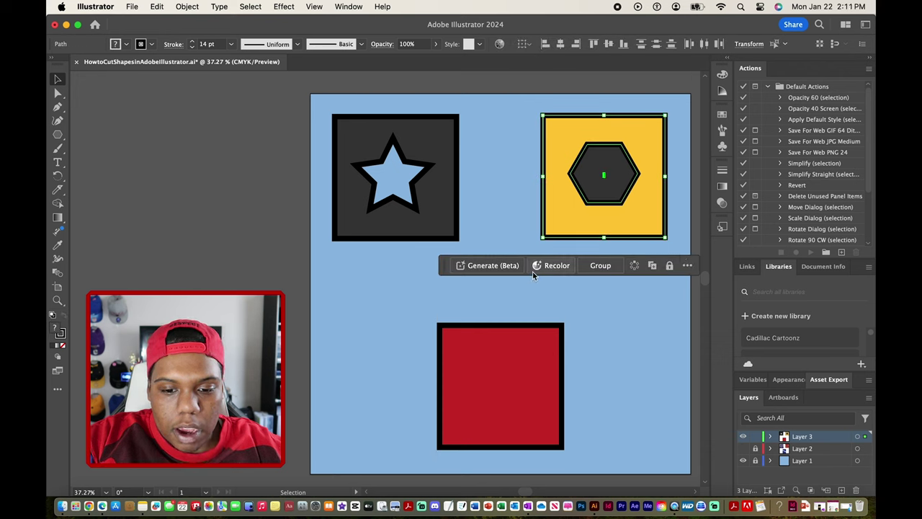
left_click(58, 203)
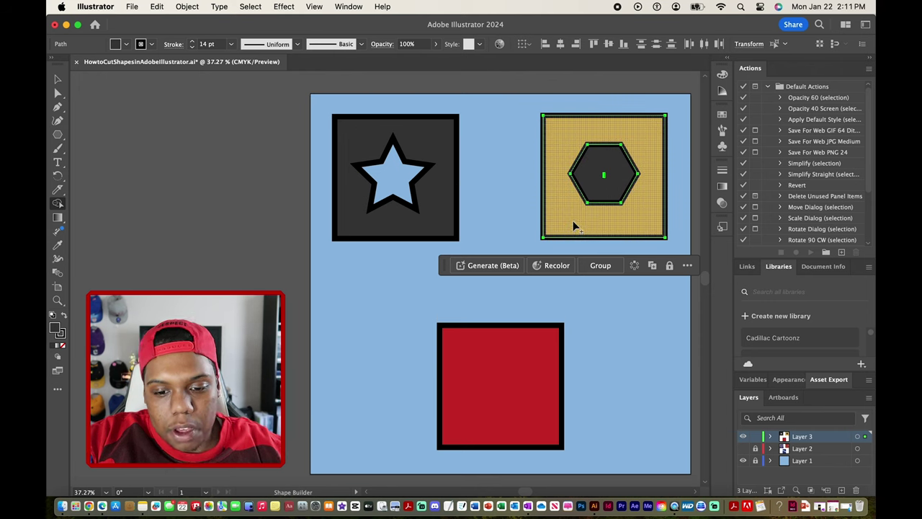
left_click(563, 135)
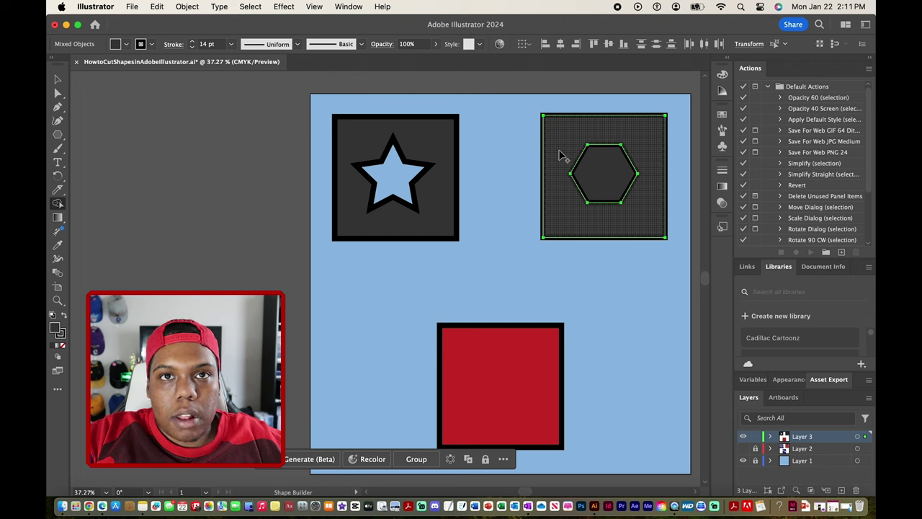
Try merging the hexagon with its surrounding square area using Shape Builder, and undo the merge
mouse_move(552, 127)
left_mouse_down()
mouse_move(589, 162)
mouse_move(609, 160)
left_mouse_up()
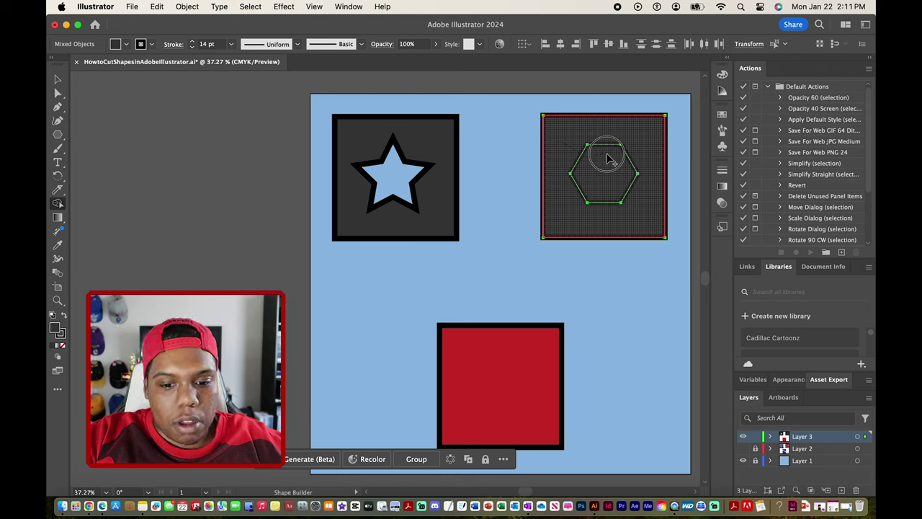
left_click_drag(610, 160, 612, 163)
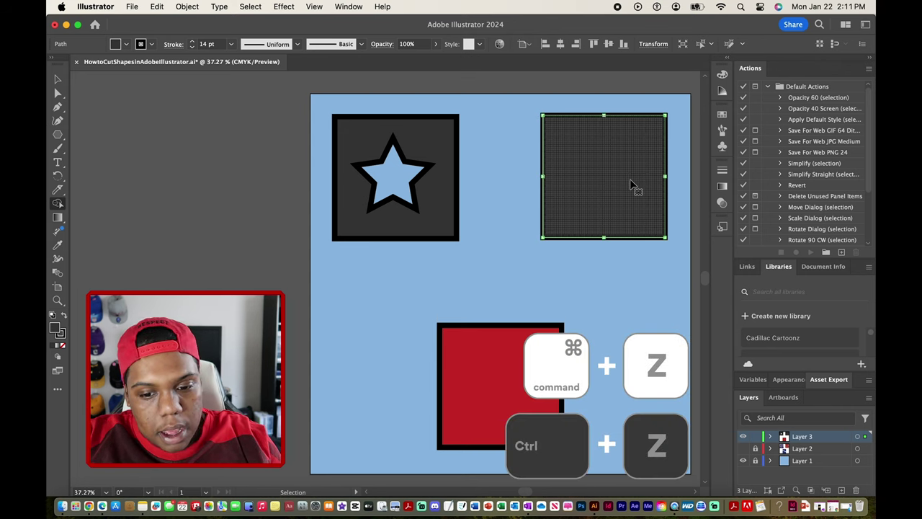
key("super+z")
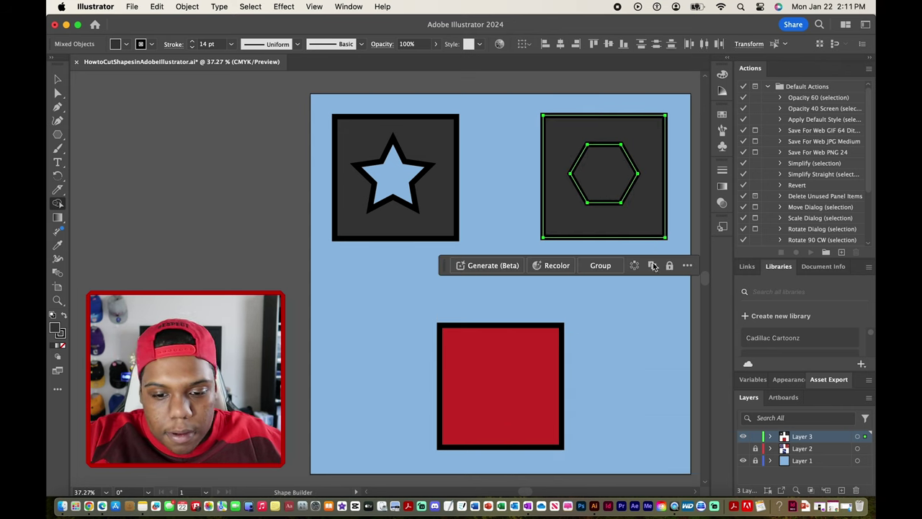
Delete the dark hexagon lying on top in the centre of the square it was separated from
left_click(58, 79)
left_click(234, 107)
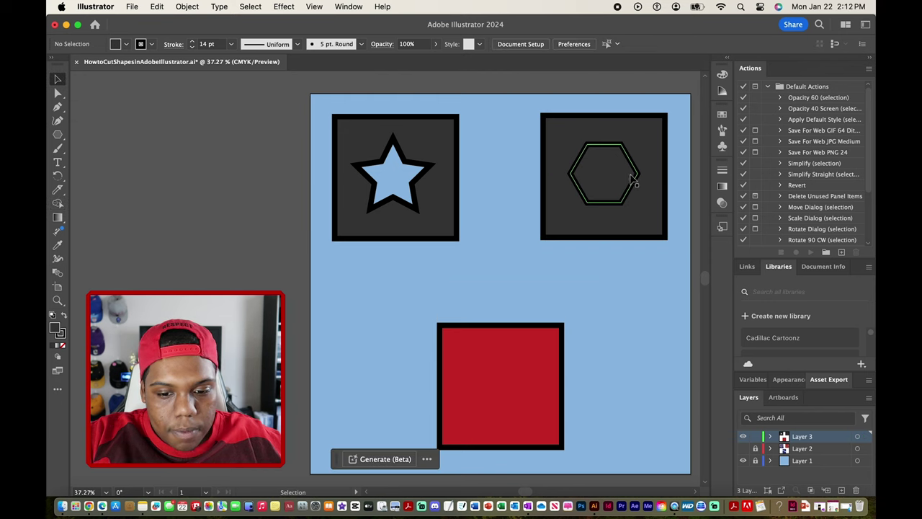
left_click(606, 169)
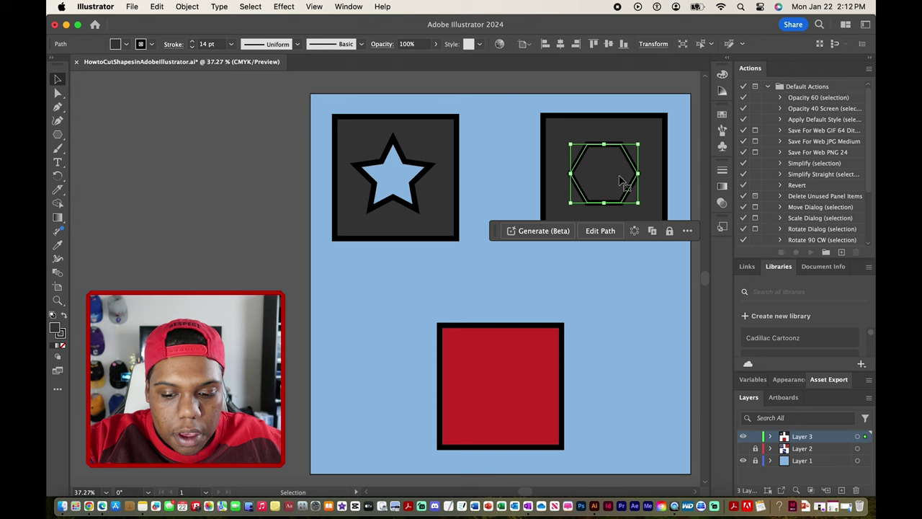
key("Delete")
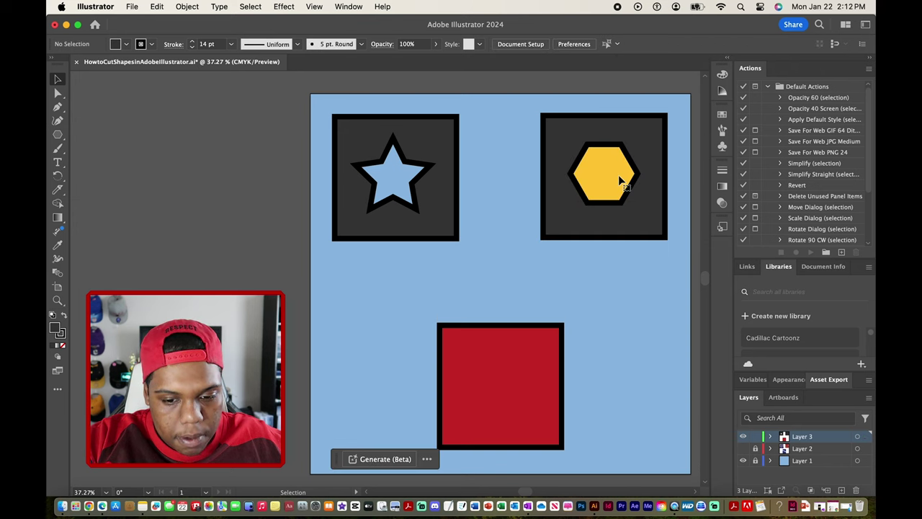
Delete the yellow hexagon inside the dark square and fill the remaining square with yellow
left_click(619, 180)
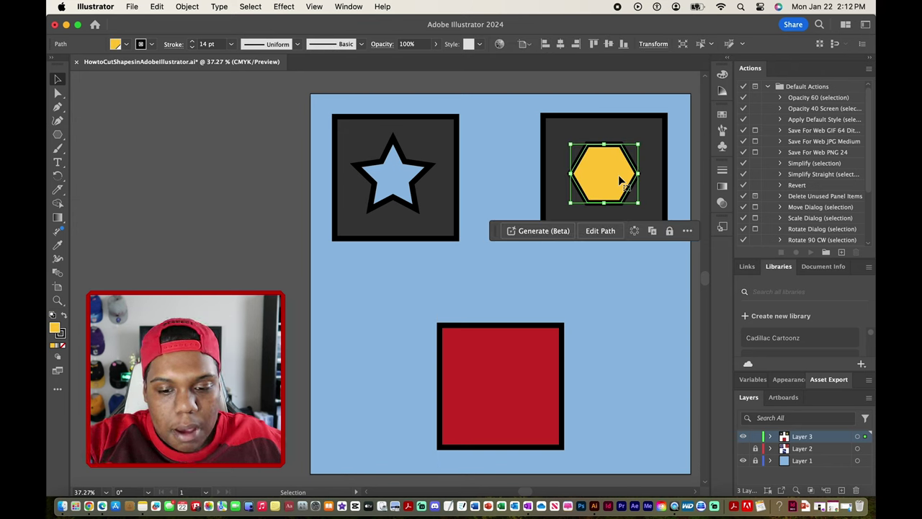
key("Delete")
left_click(630, 149)
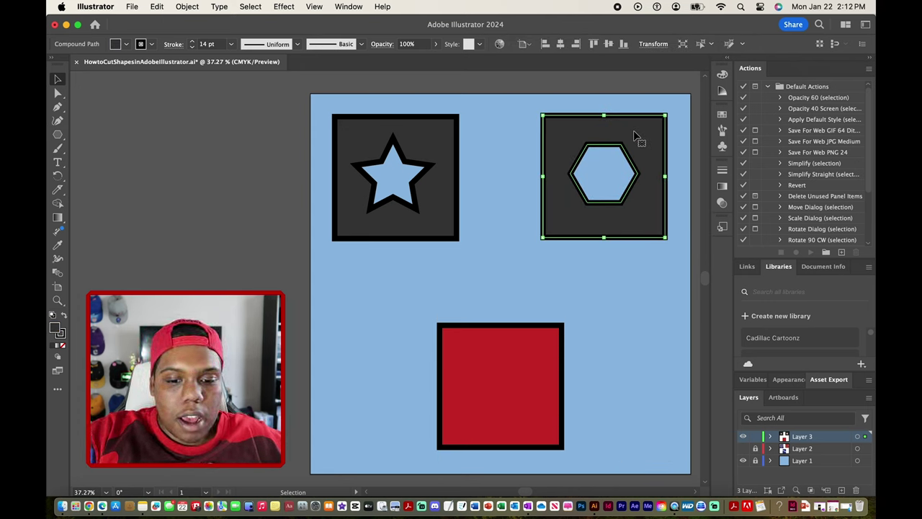
left_click(127, 45)
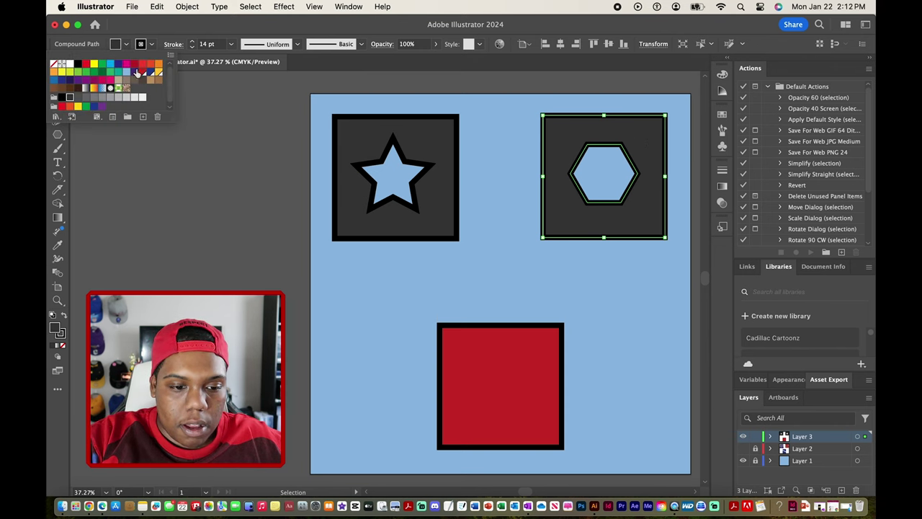
left_click(159, 72)
left_click(243, 113)
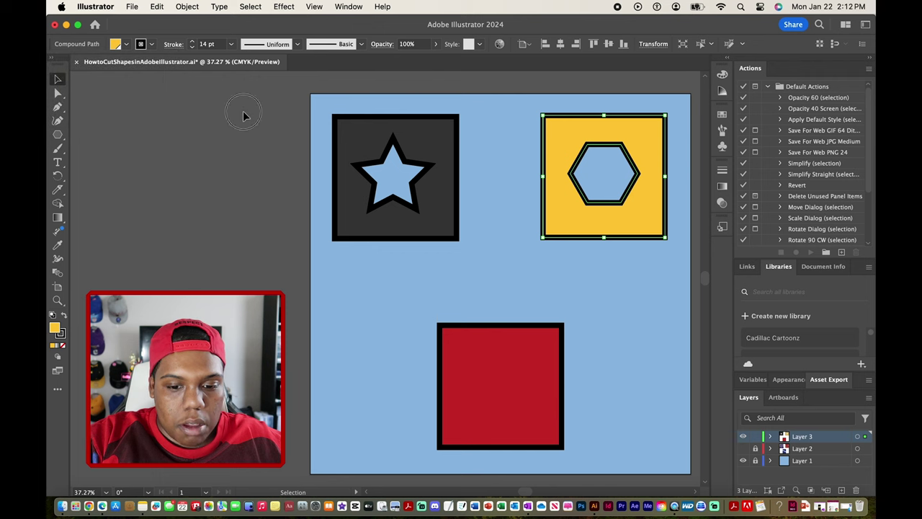
left_click(243, 110)
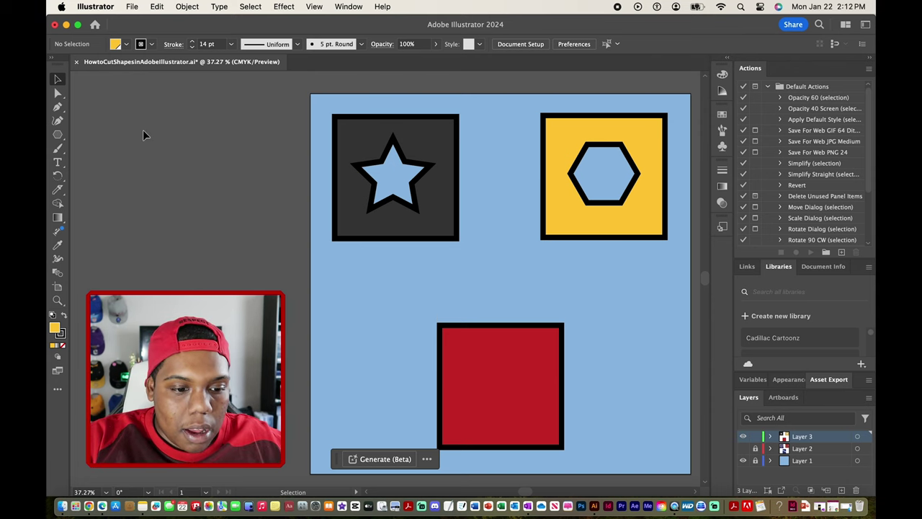
Draw a diagonal line with the Line Segment tool across the red square, sloping down to the right and extending past both sides
left_click(60, 139)
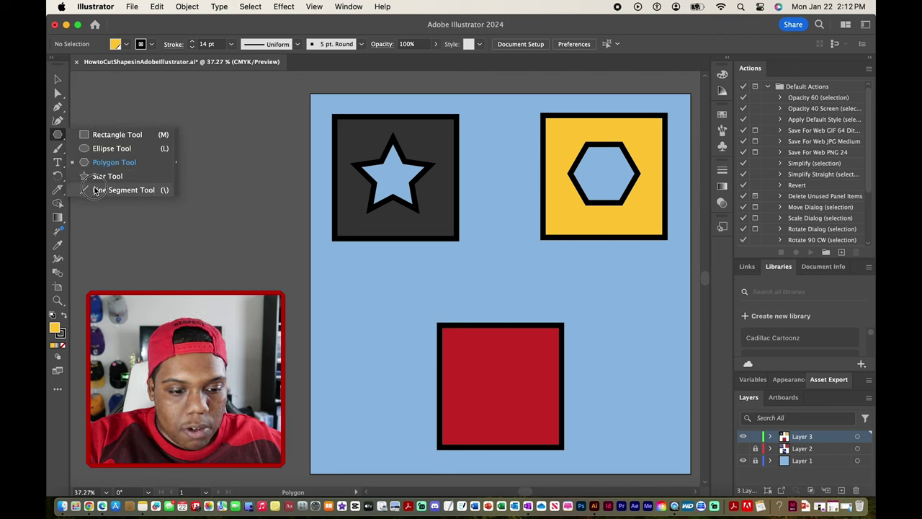
left_click(96, 189)
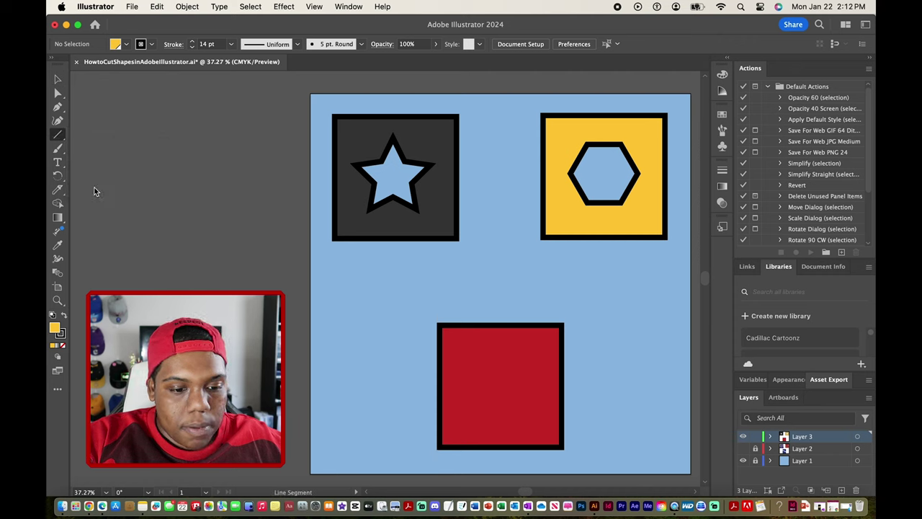
left_click(404, 349)
left_click_drag(403, 349, 595, 410)
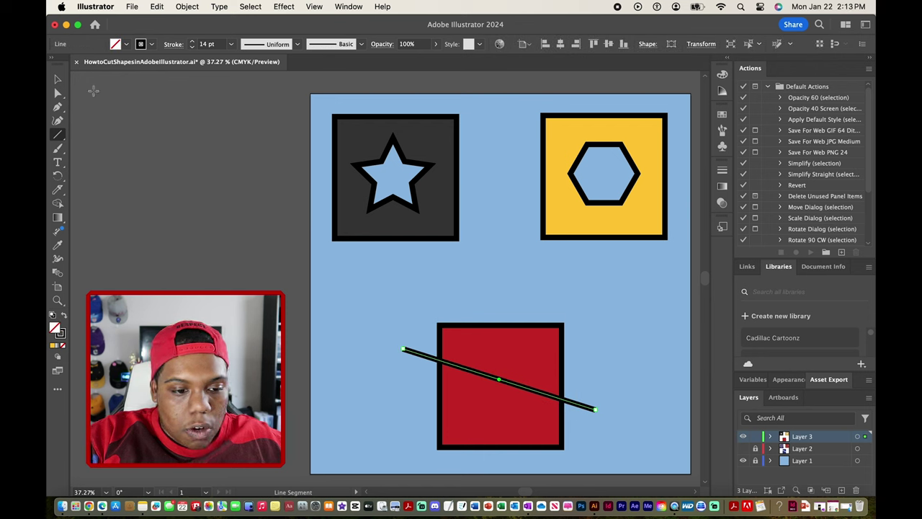
Split the red square along the diagonal line by applying the Shape Builder tool to the area above the line
left_click(60, 80)
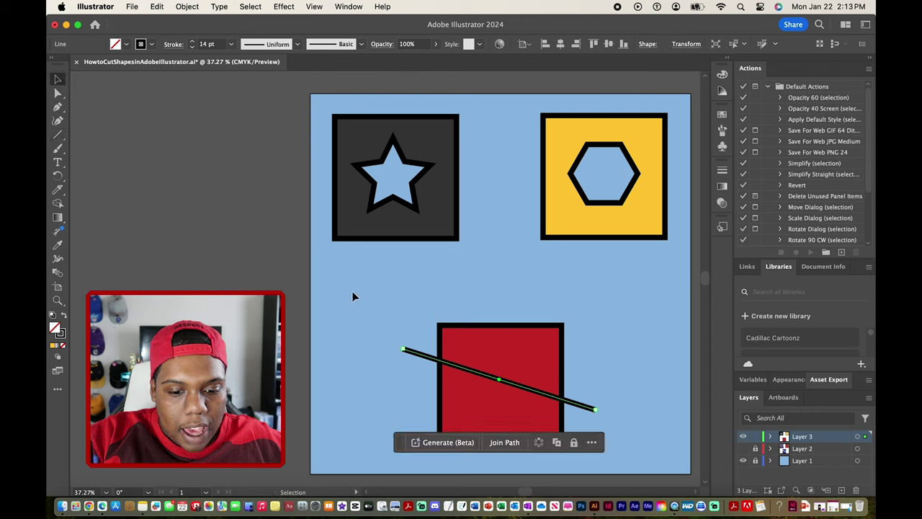
left_click_drag(371, 298, 616, 437)
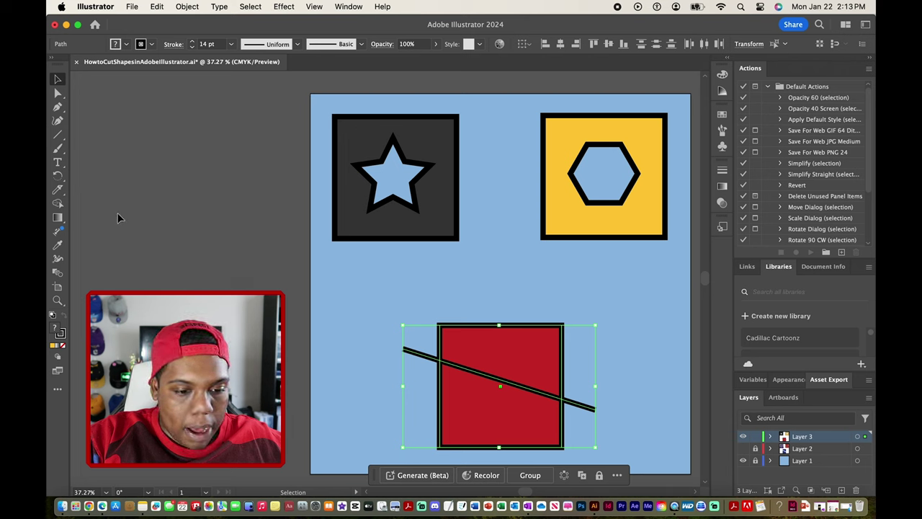
key("shift+m")
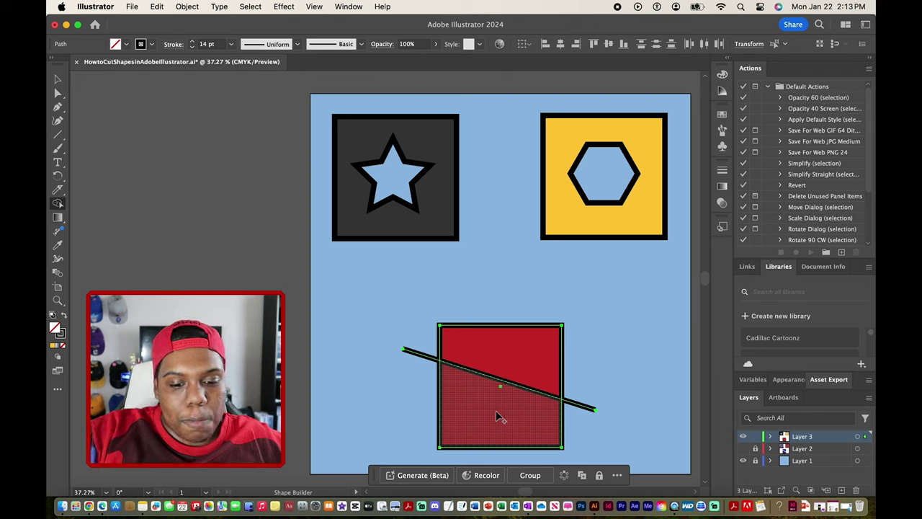
left_click(516, 352, "alt")
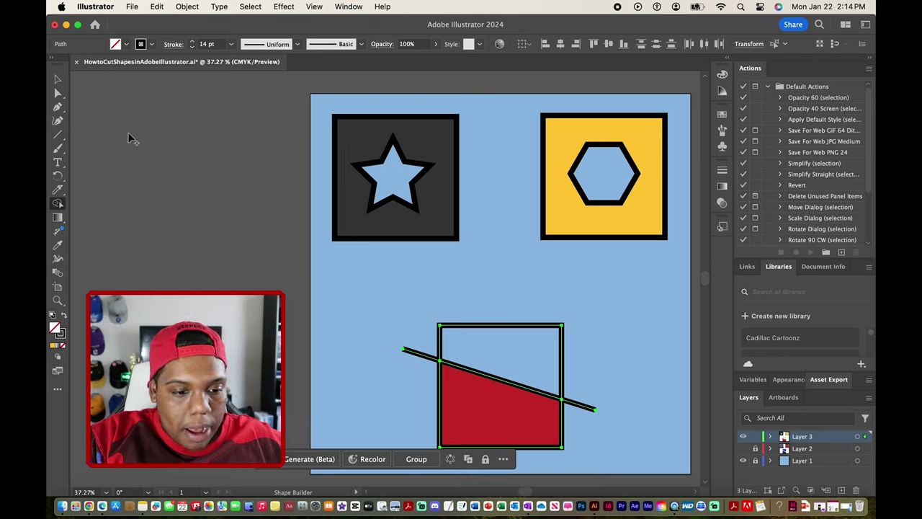
Move the unfilled upper piece straight up, leaving a gap above the red lower piece
left_click(58, 78)
left_click(431, 277)
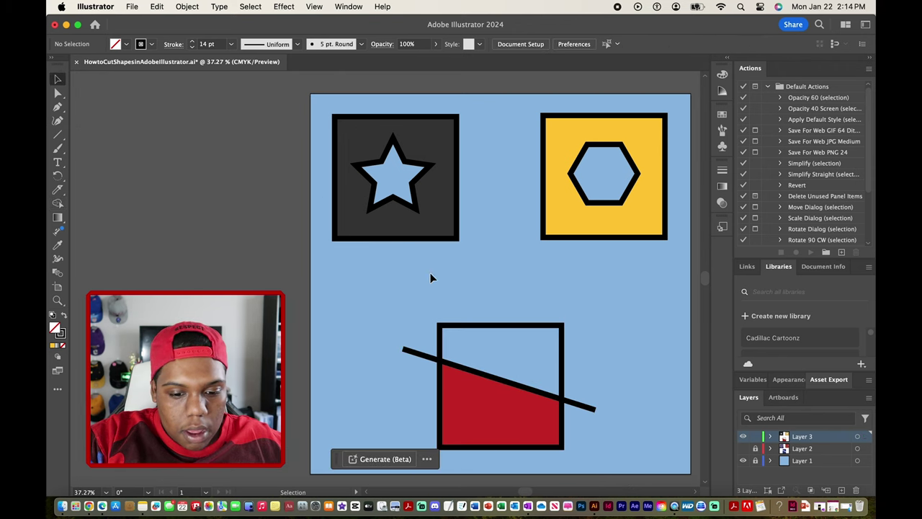
left_click_drag(495, 338, 528, 302)
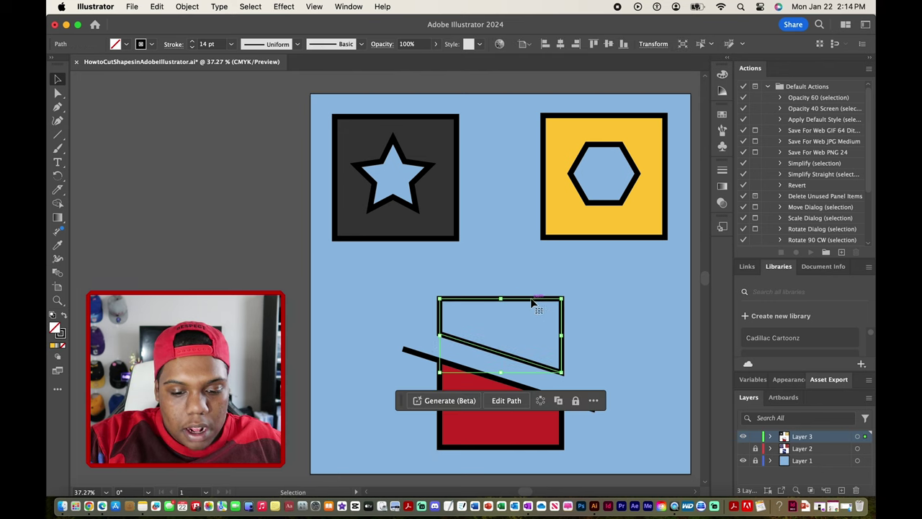
left_click(591, 330)
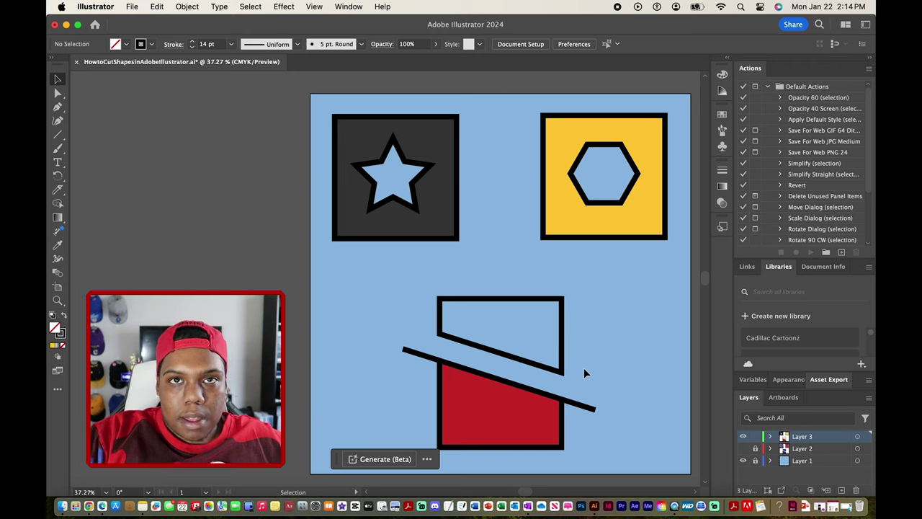
Delete the two leftover line ends sticking out on both sides of the red piece
left_click(417, 354)
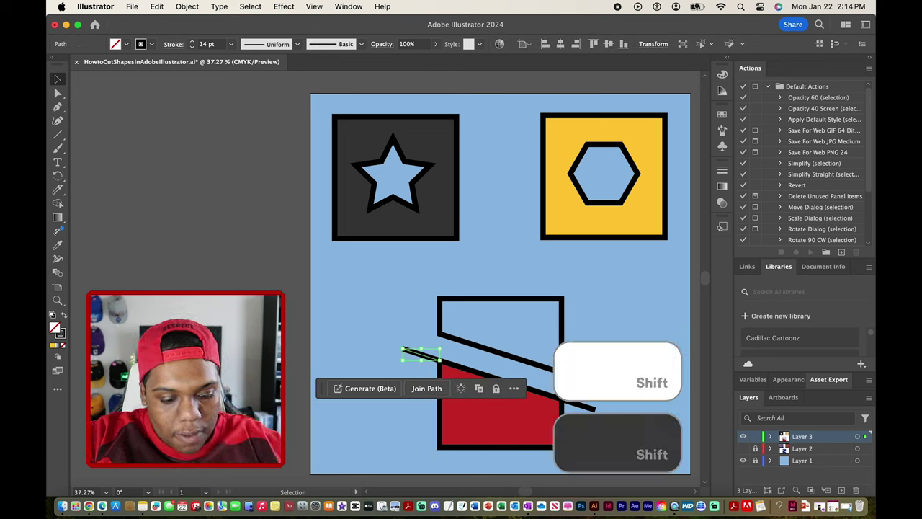
left_click(591, 409, "shift")
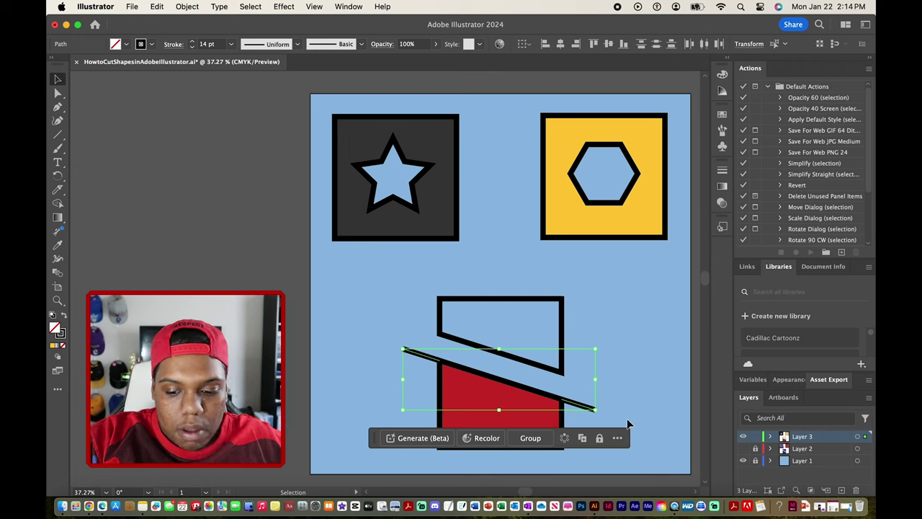
key("BackSpace")
key("BackSpace")
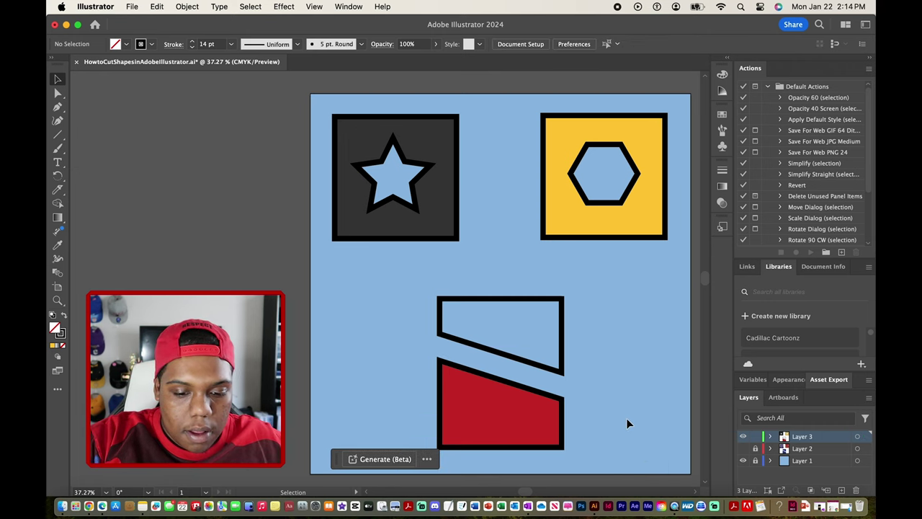
Fill the empty upper piece with the same red as the lower piece
left_click(565, 369)
left_click(598, 364)
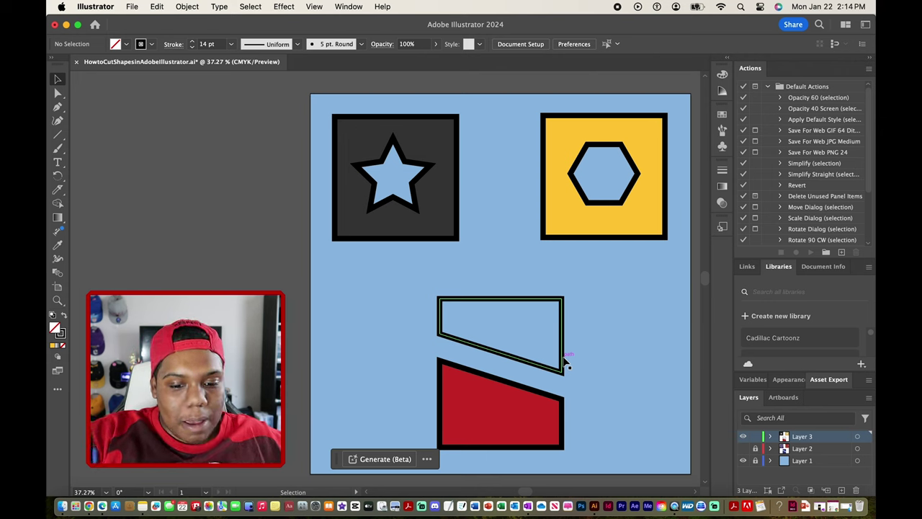
left_click(566, 371)
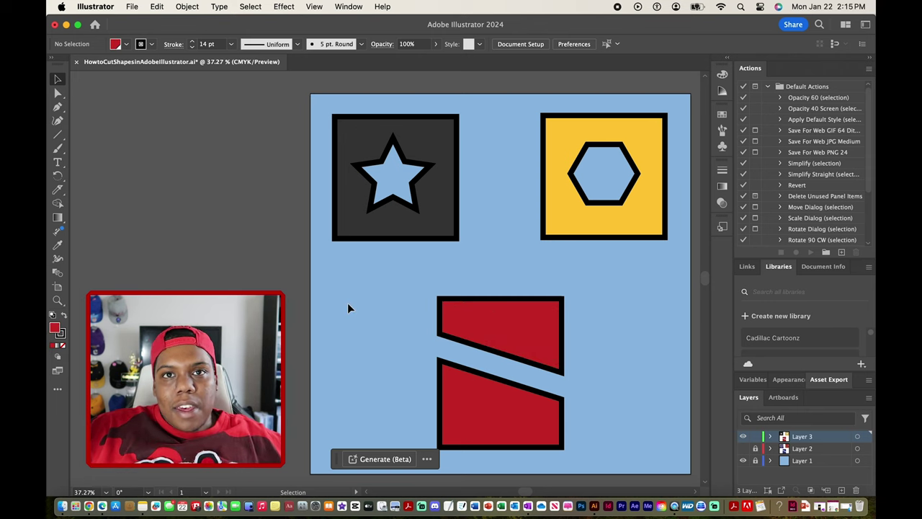